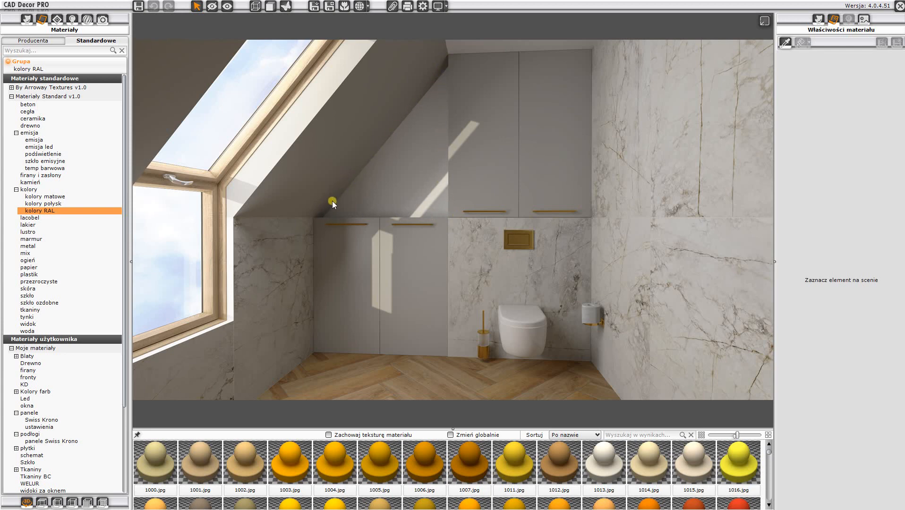
Close the rendered visualization and show the drawing from the front, focused on the cabinets under the sloped ceiling.
{"action": "left_click", "coordinate": [899, 7]}
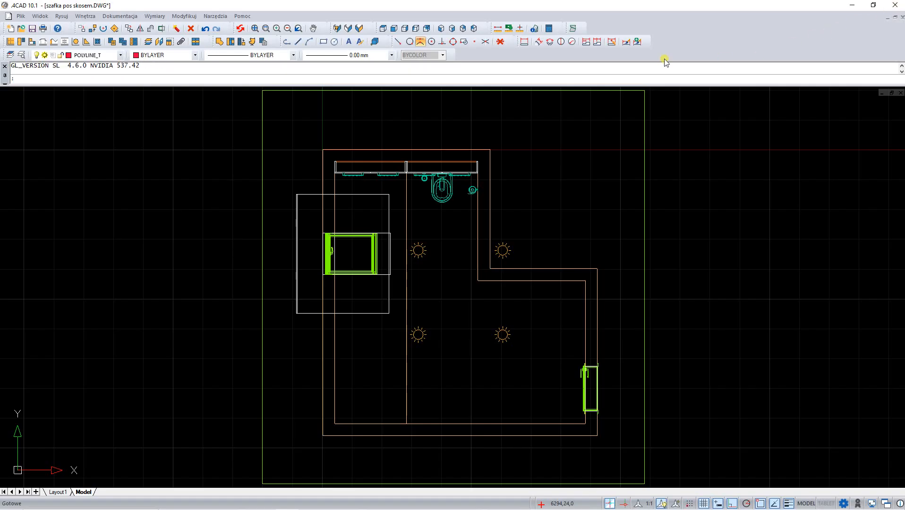
{"action": "left_click", "coordinate": [395, 29]}
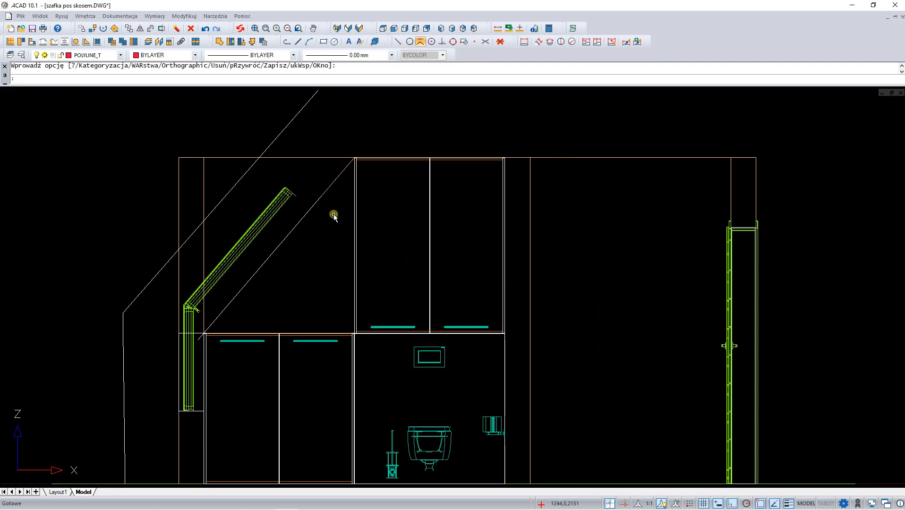
{"action": "scroll", "coordinate": [167, 298], "scroll_direction": "up", "scroll_amount": 2}
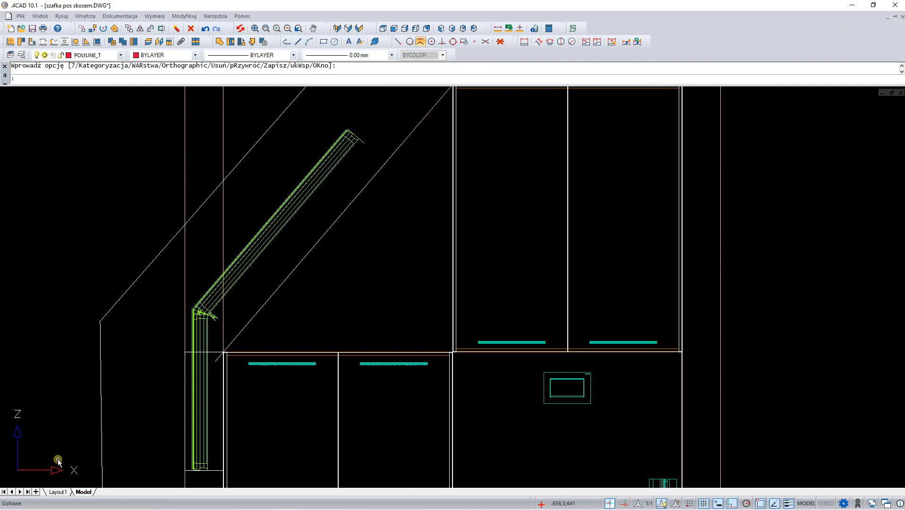
Align the UCS to the current front view.
{"action": "type", "text": "ucs"}
{"action": "key", "text": "Return"}
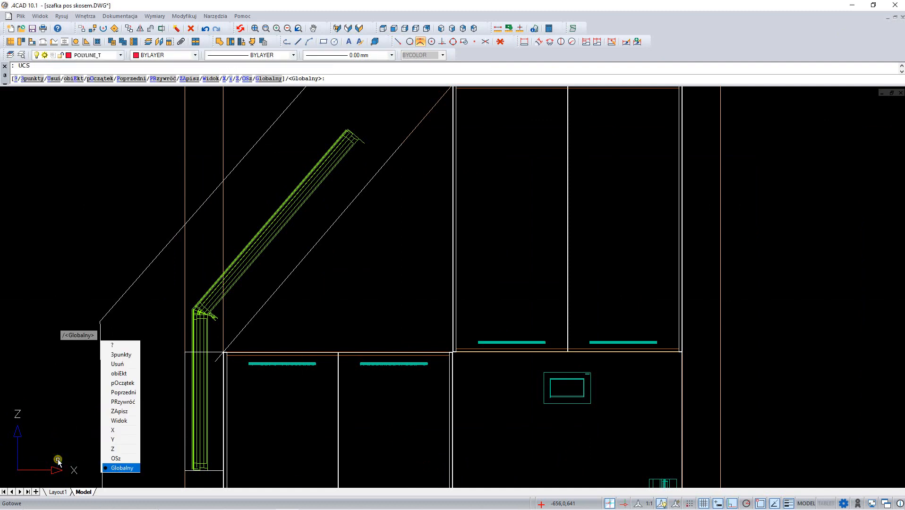
{"action": "type", "text": "w"}
{"action": "key", "text": "Return"}
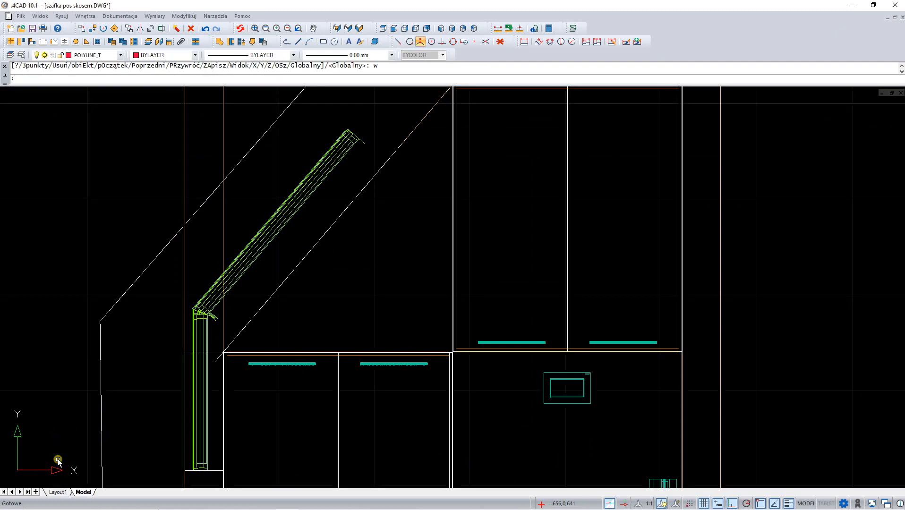
{"action": "middle_click_drag", "start_coordinate": [433, 318], "coordinate": [440, 348]}
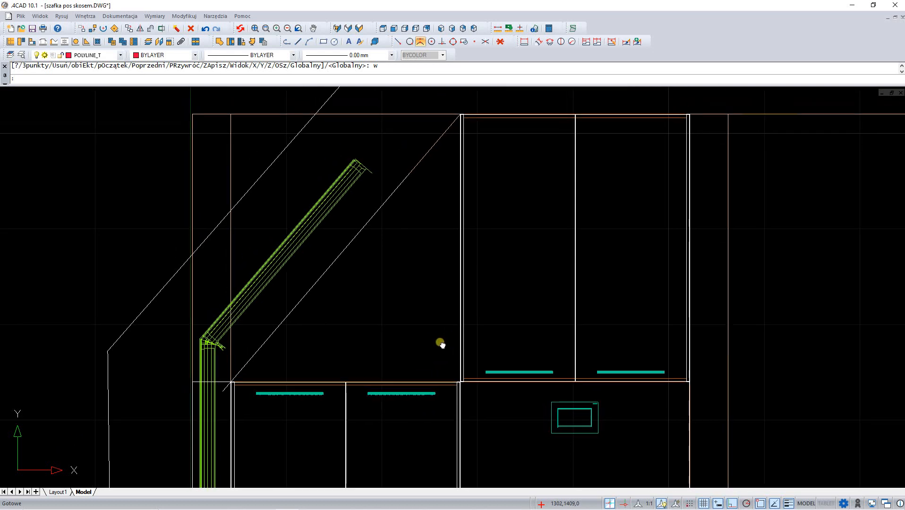
With endpoint snapping enabled, start a polyline at the lower cabinet's outer top corner and run it along the slope to the upper cabinet's top corner.
{"action": "left_click", "coordinate": [399, 44]}
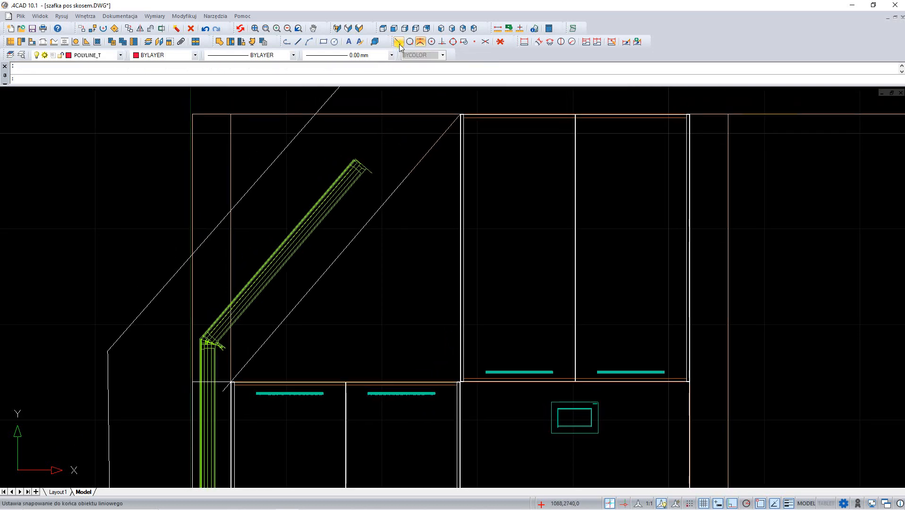
{"action": "left_click", "coordinate": [288, 43]}
{"action": "scroll", "coordinate": [256, 392], "scroll_direction": "up", "scroll_amount": 6}
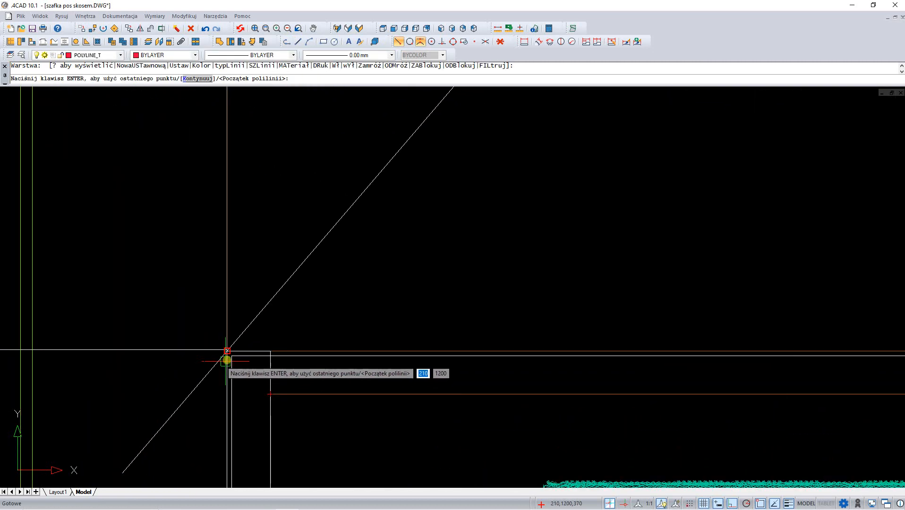
{"action": "scroll", "coordinate": [227, 349], "scroll_direction": "up", "scroll_amount": 2}
{"action": "left_click", "coordinate": [227, 348]}
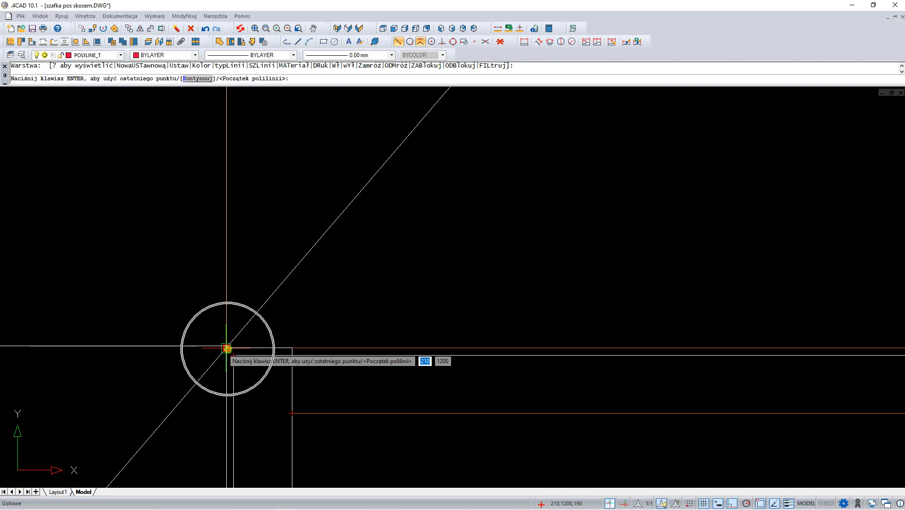
{"action": "scroll", "coordinate": [219, 370], "scroll_direction": "down", "scroll_amount": 5}
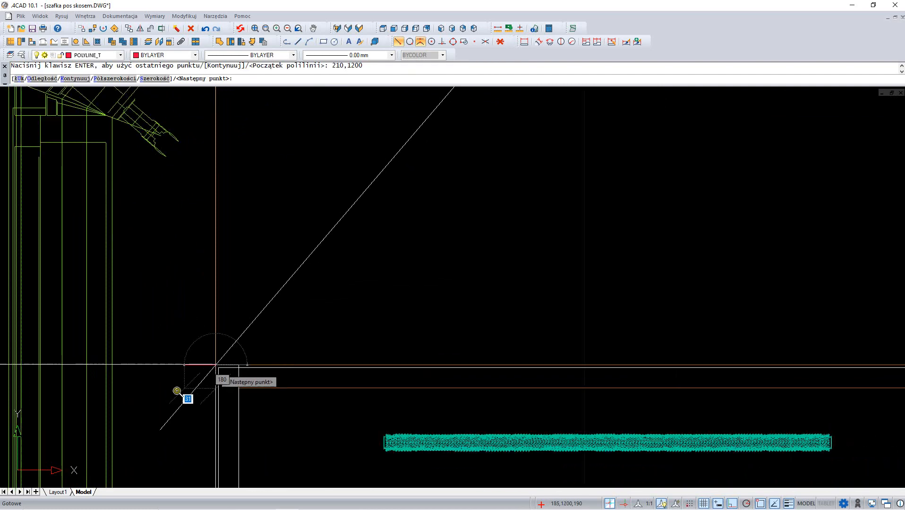
{"action": "scroll", "coordinate": [359, 184], "scroll_direction": "up", "scroll_amount": 4}
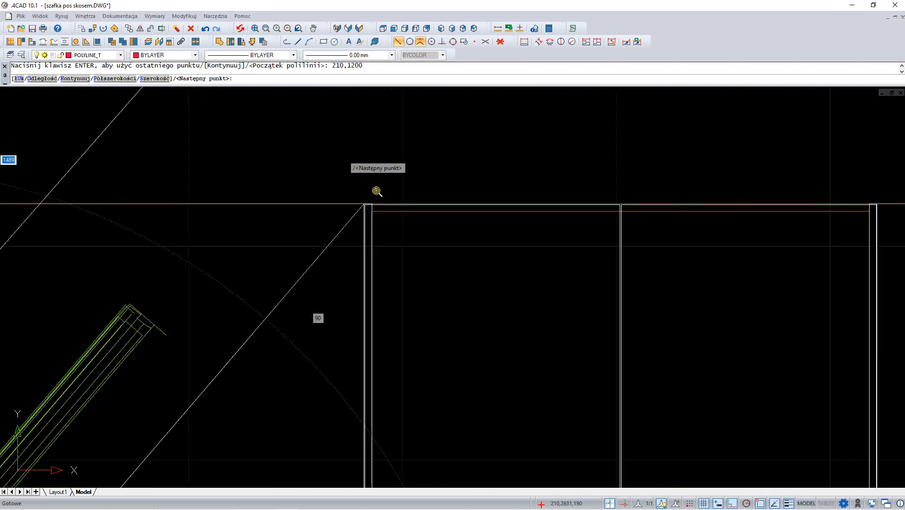
{"action": "left_click", "coordinate": [355, 218]}
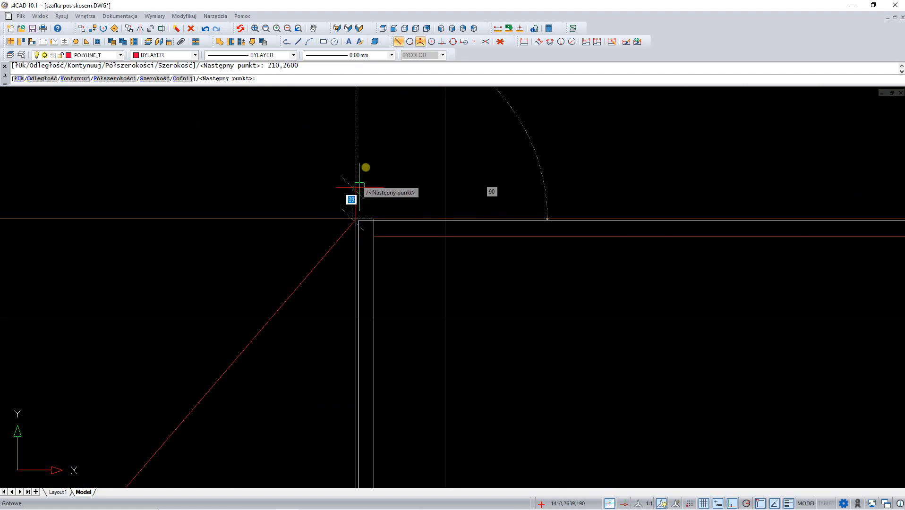
Continue the polyline vertically down to the junction of the upper and lower cabinets and close it into a triangle.
{"action": "scroll", "coordinate": [362, 189], "scroll_direction": "down", "scroll_amount": 4}
{"action": "scroll", "coordinate": [373, 329], "scroll_direction": "up", "scroll_amount": 2}
{"action": "scroll", "coordinate": [374, 329], "scroll_direction": "up", "scroll_amount": 3}
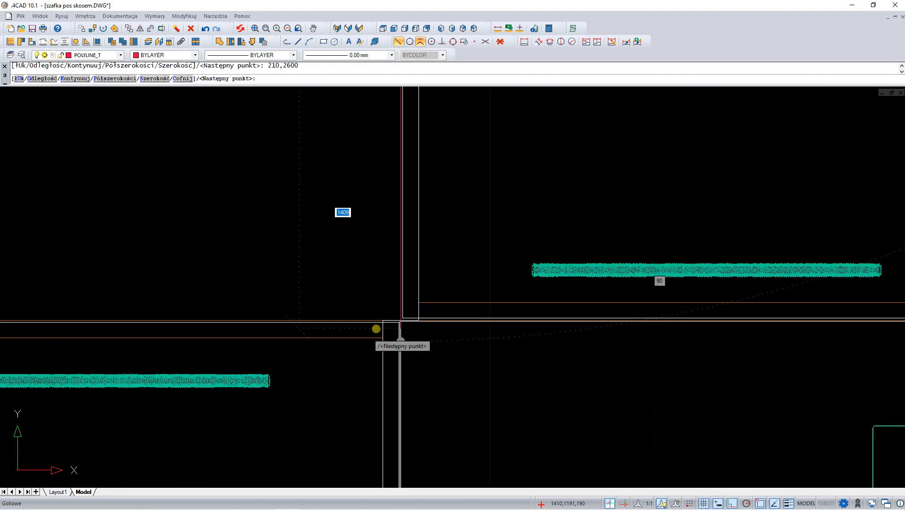
{"action": "scroll", "coordinate": [400, 323], "scroll_direction": "up", "scroll_amount": 1}
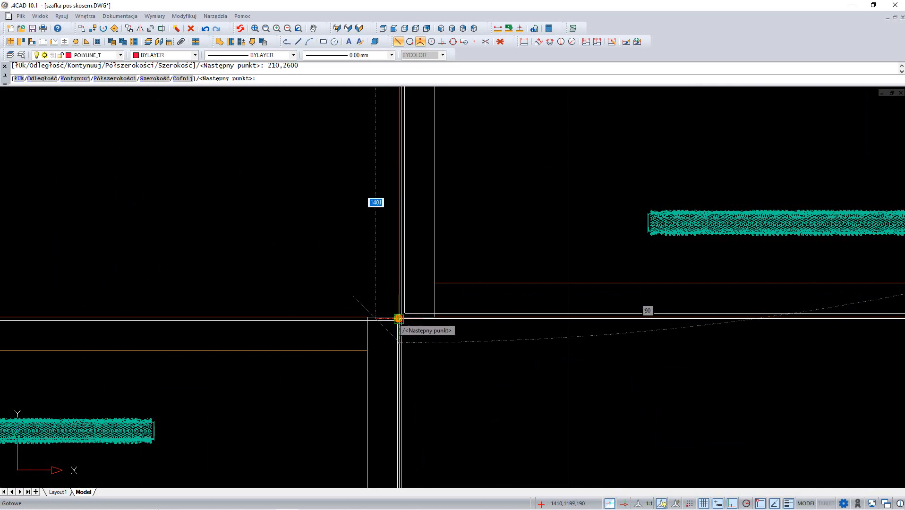
{"action": "left_click", "coordinate": [398, 319]}
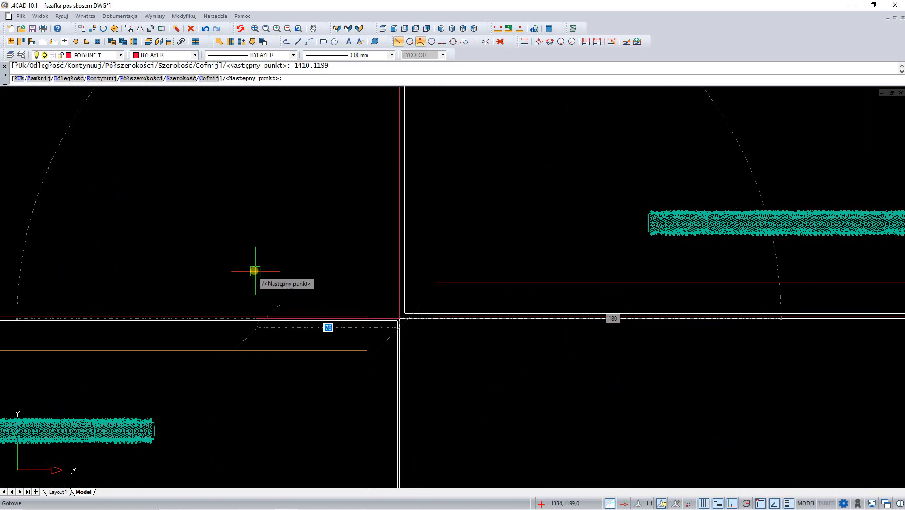
{"action": "type", "text": "z"}
{"action": "key", "text": "Return"}
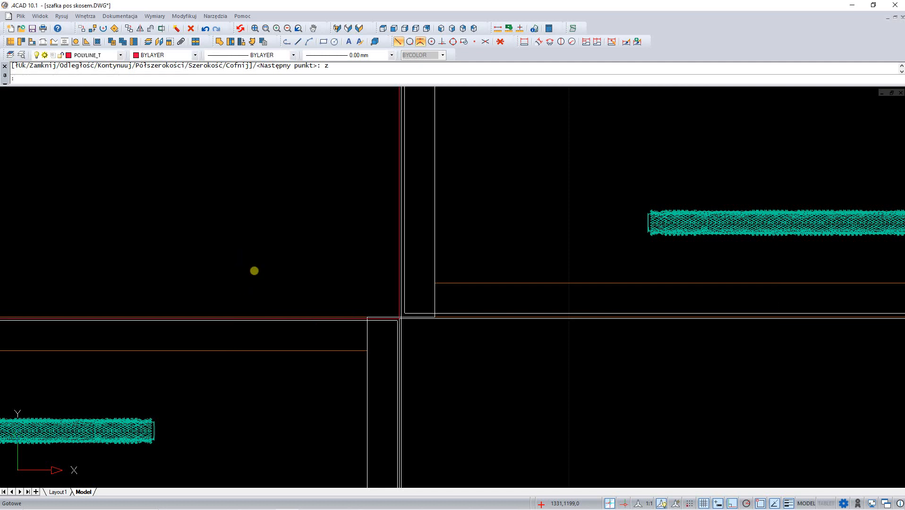
Stretch the triangle's right-angle vertex onto the upper cabinet's bottom corner.
{"action": "scroll", "coordinate": [398, 317], "scroll_direction": "up", "scroll_amount": 3}
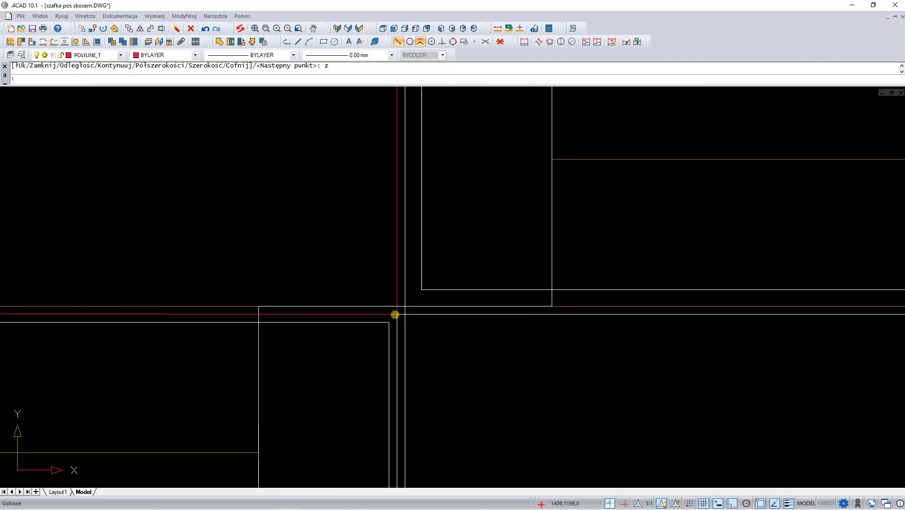
{"action": "left_click", "coordinate": [395, 313]}
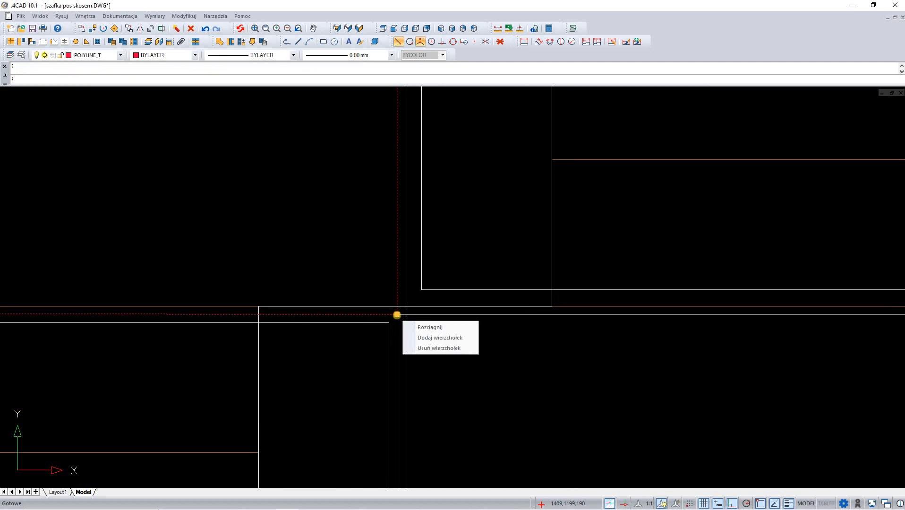
{"action": "left_click", "coordinate": [396, 315]}
{"action": "left_click", "coordinate": [405, 307]}
{"action": "scroll", "coordinate": [591, 333], "scroll_direction": "down", "scroll_amount": 3}
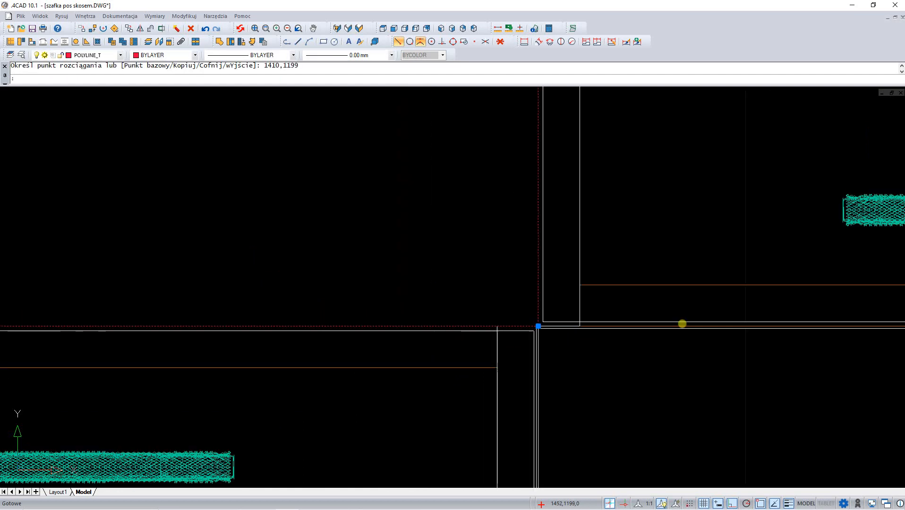
{"action": "scroll", "coordinate": [742, 310], "scroll_direction": "down", "scroll_amount": 3}
{"action": "key", "text": "Escape"}
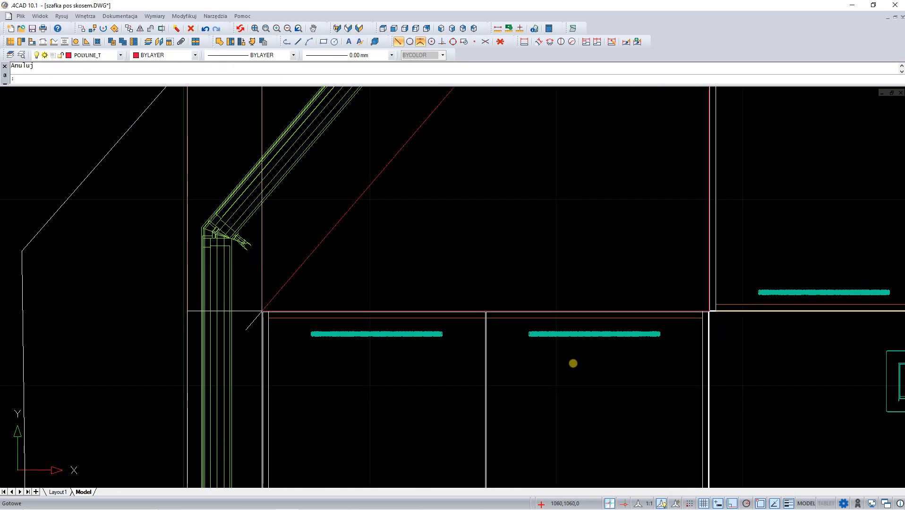
Move the triangular polyline 6000 along the X axis.
{"action": "scroll", "coordinate": [573, 363], "scroll_direction": "down", "scroll_amount": 5}
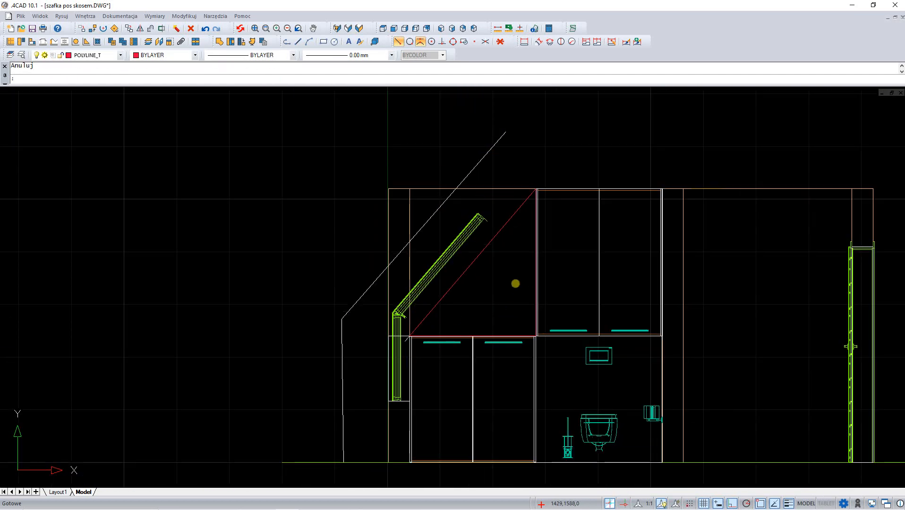
{"action": "mouse_move", "coordinate": [515, 283]}
{"action": "middle_mouse_down"}
{"action": "mouse_move", "coordinate": [422, 268]}
{"action": "mouse_move", "coordinate": [394, 276]}
{"action": "middle_mouse_up"}
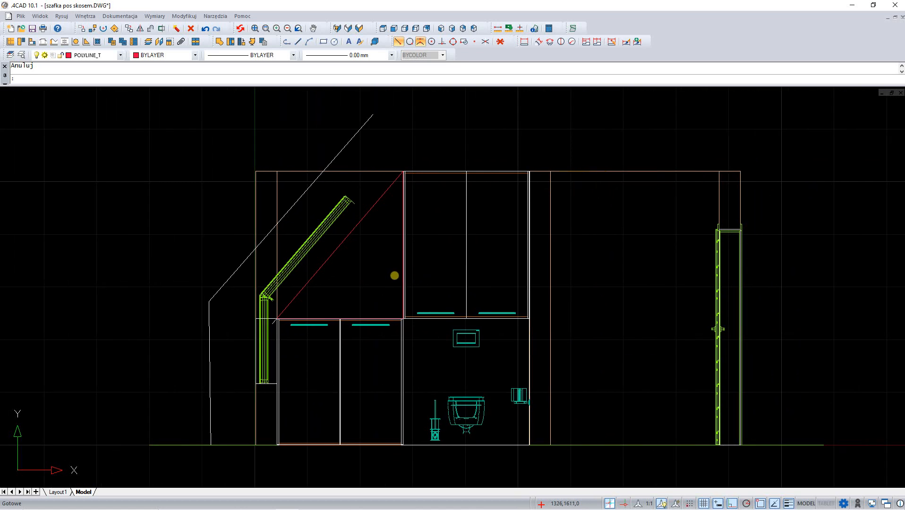
{"action": "left_click", "coordinate": [364, 216]}
{"action": "right_click", "coordinate": [376, 246]}
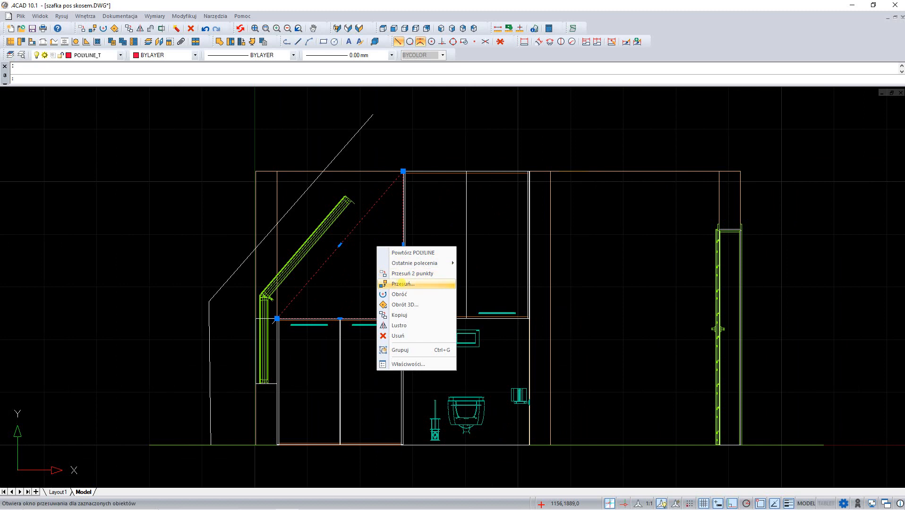
{"action": "left_click", "coordinate": [401, 284]}
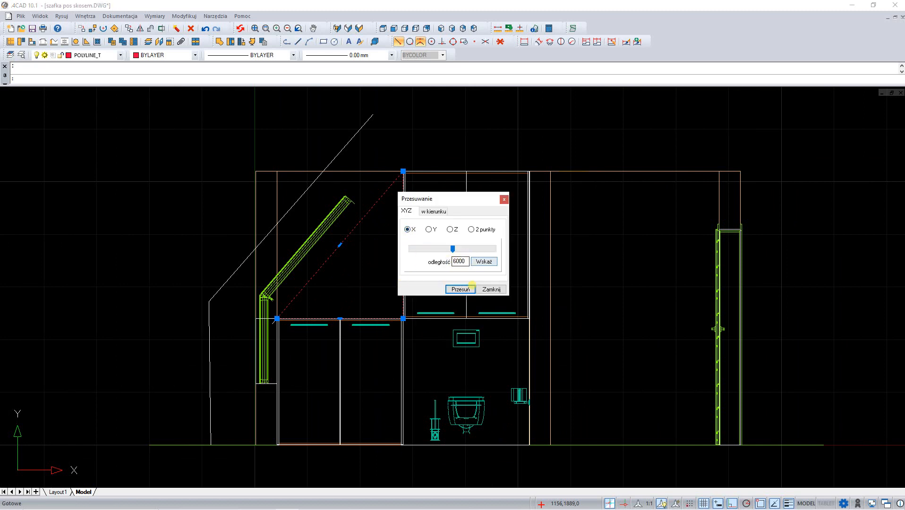
{"action": "left_click", "coordinate": [461, 290]}
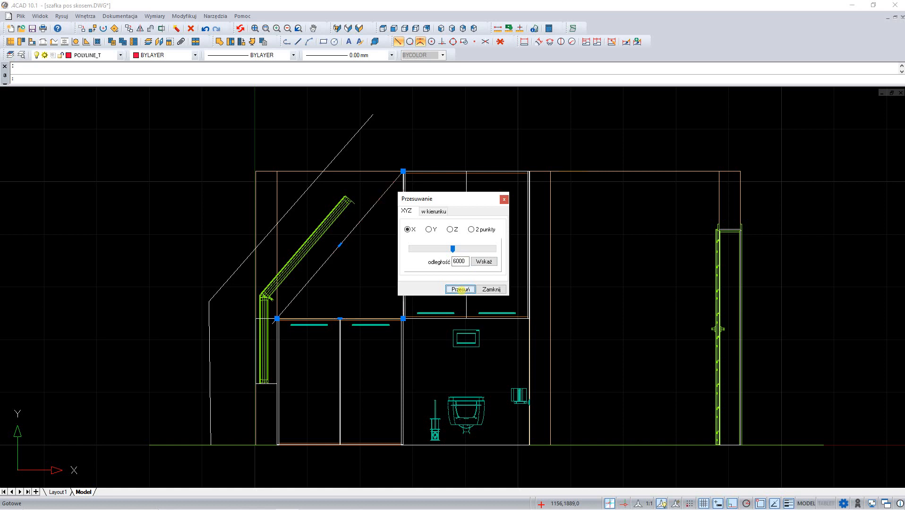
{"action": "left_click", "coordinate": [494, 290]}
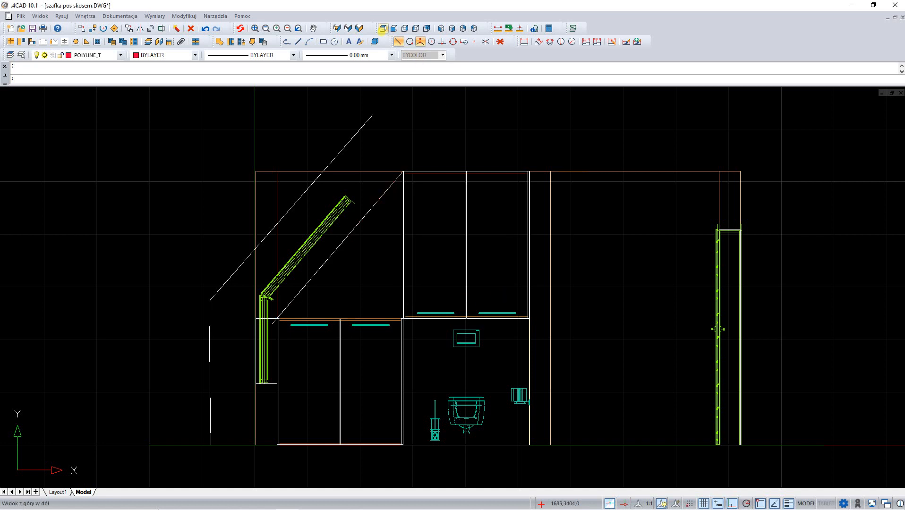
Switch to the top view and align the UCS to it.
{"action": "left_click", "coordinate": [383, 28]}
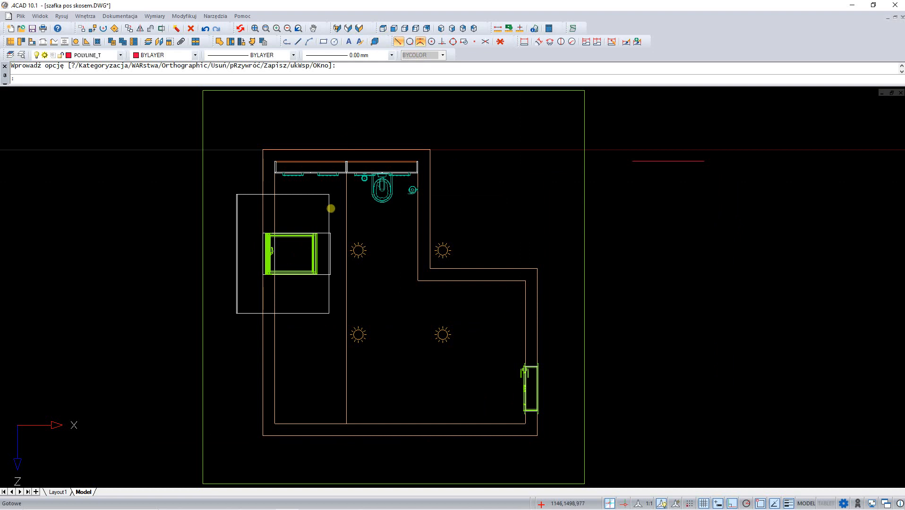
{"action": "type", "text": "ucs"}
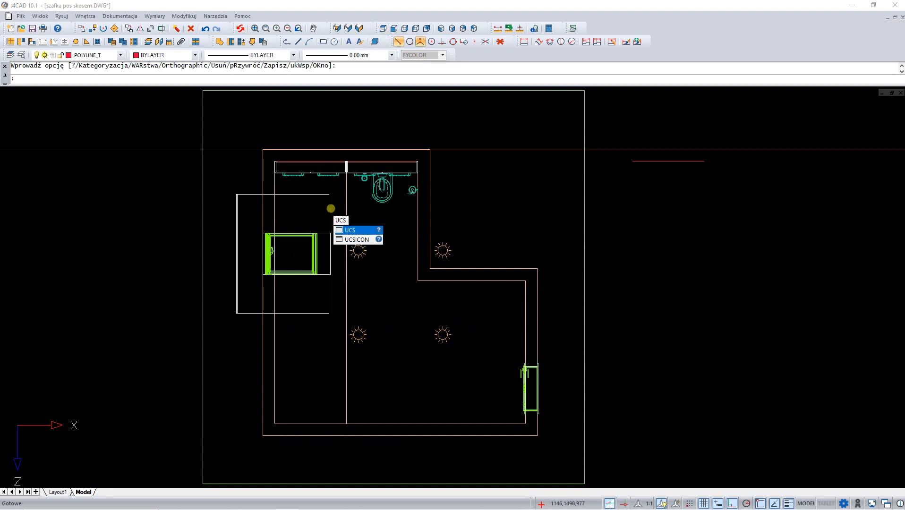
{"action": "key", "text": "Return"}
{"action": "type", "text": "w"}
{"action": "key", "text": "Return"}
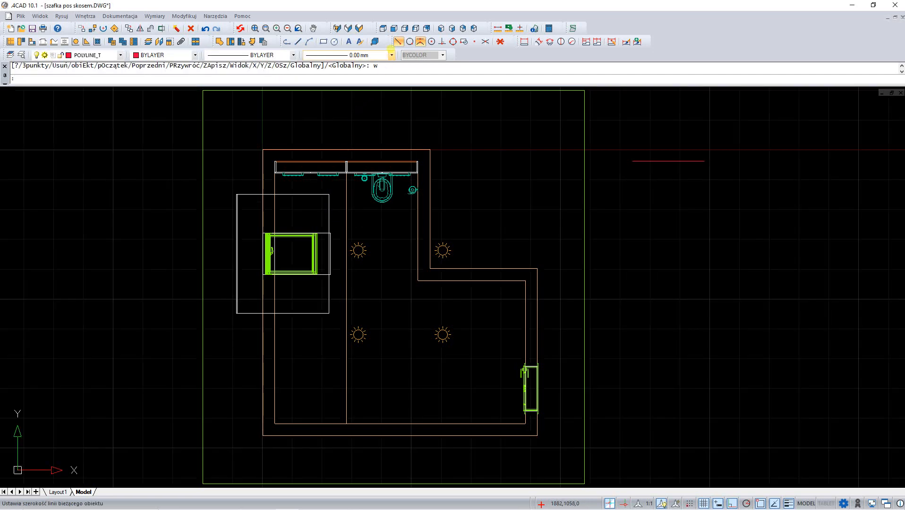
Return to the front view and measure the offset between the upper cabinet's outer top corner and its door's corner.
{"action": "left_click", "coordinate": [394, 29]}
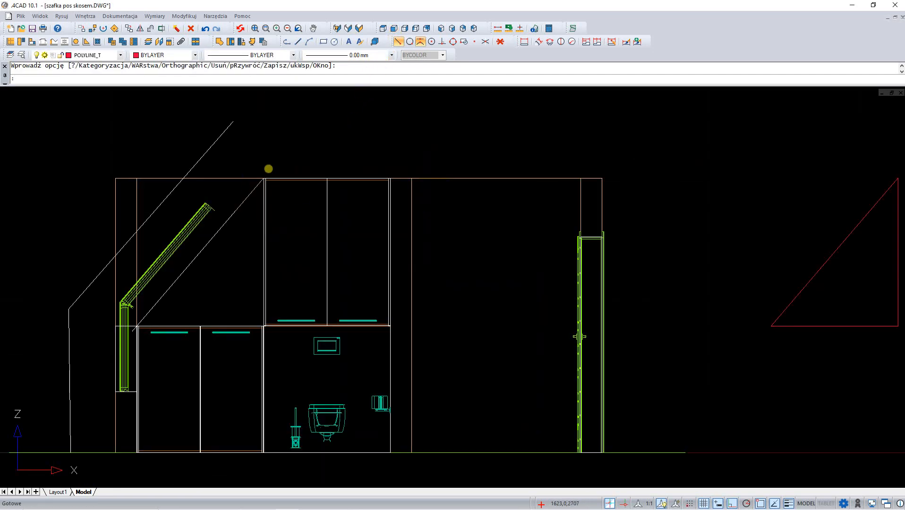
{"action": "scroll", "coordinate": [270, 172], "scroll_direction": "up", "scroll_amount": 5}
{"action": "scroll", "coordinate": [272, 176], "scroll_direction": "up", "scroll_amount": 4}
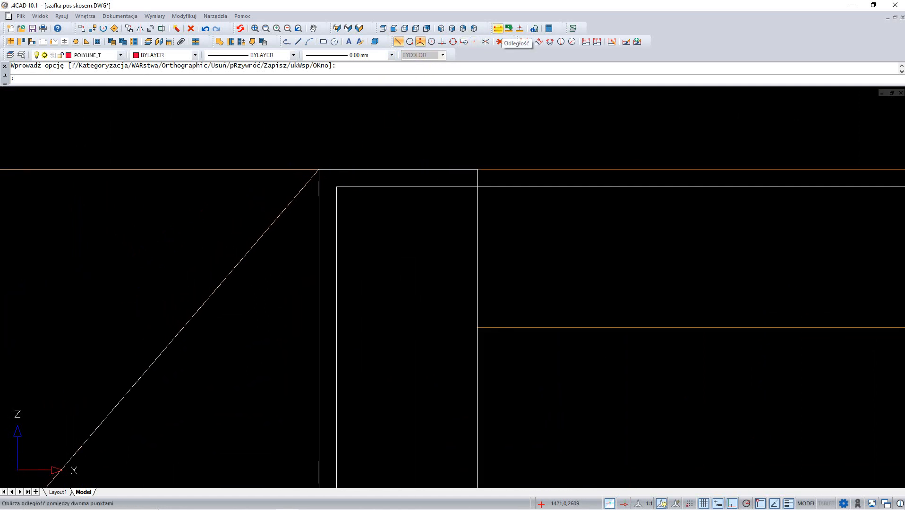
{"action": "left_click", "coordinate": [497, 28]}
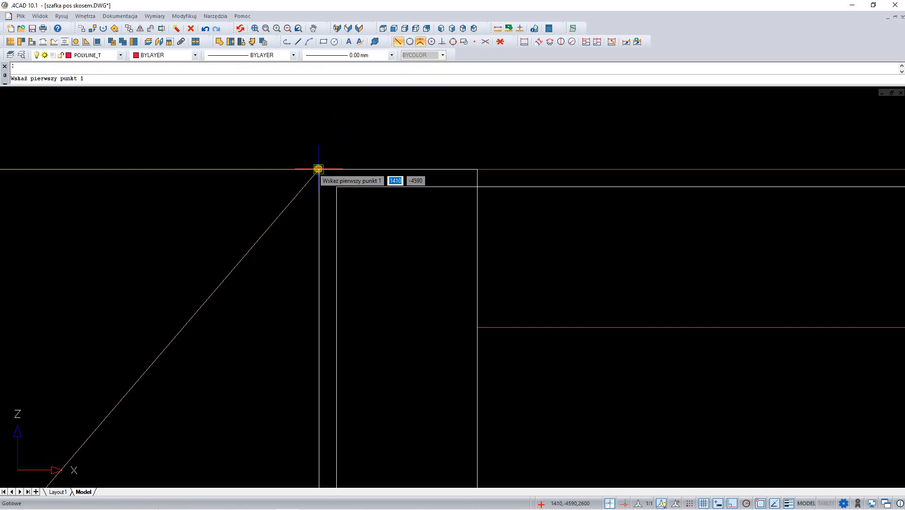
{"action": "left_click", "coordinate": [317, 168]}
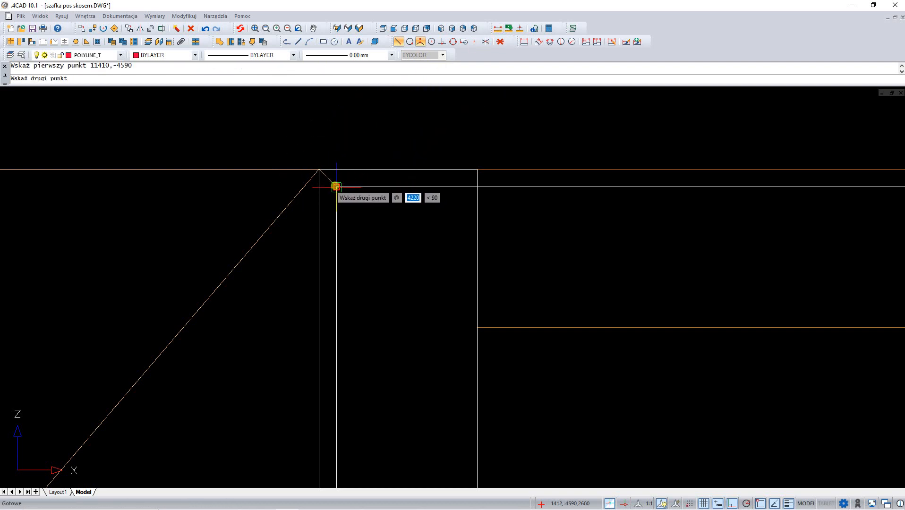
{"action": "left_click", "coordinate": [333, 181]}
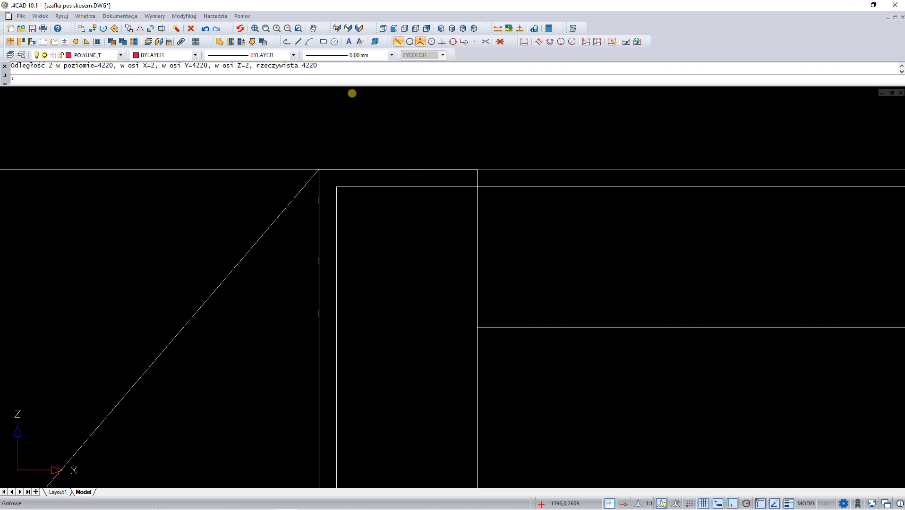
{"action": "scroll", "coordinate": [323, 188], "scroll_direction": "down", "scroll_amount": 5}
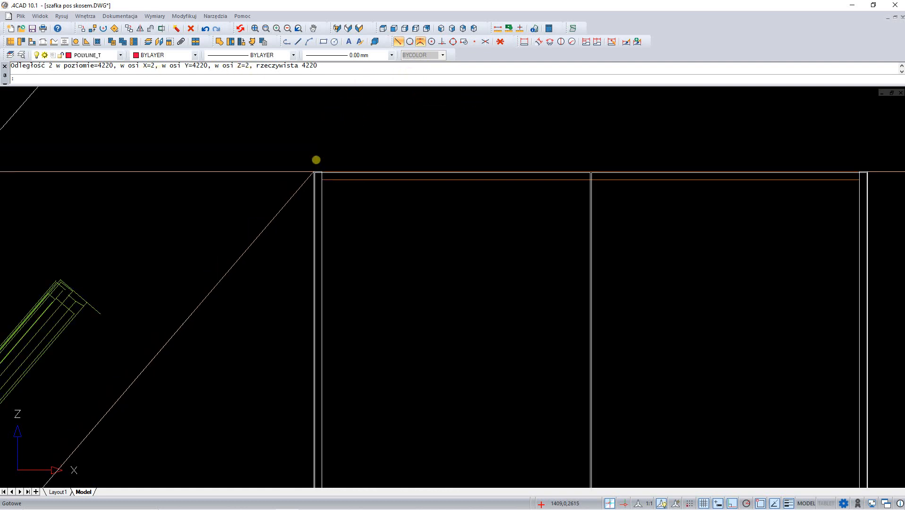
Switch to the top view and rotate the triangular polyline 270° in 3D about the X axis.
{"action": "scroll", "coordinate": [309, 156], "scroll_direction": "down", "scroll_amount": 3}
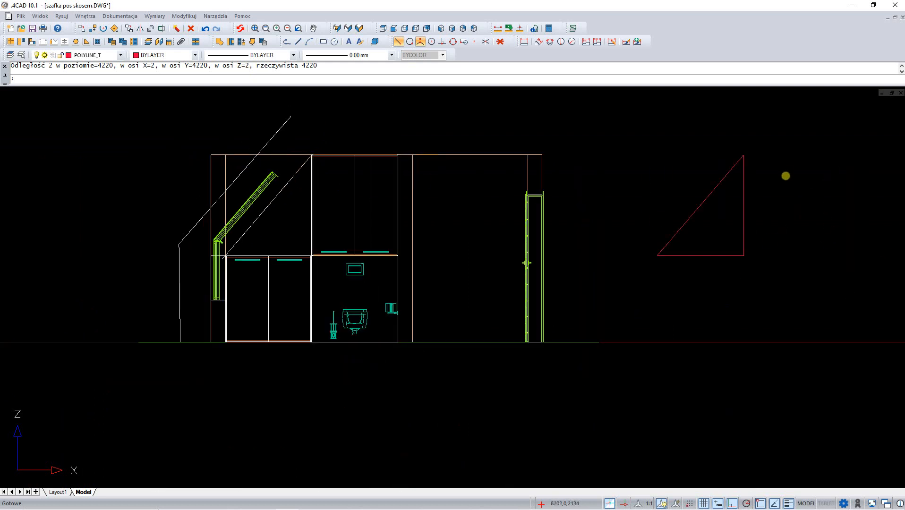
{"action": "scroll", "coordinate": [770, 175], "scroll_direction": "up", "scroll_amount": 3}
{"action": "scroll", "coordinate": [770, 175], "scroll_direction": "up", "scroll_amount": 1}
{"action": "scroll", "coordinate": [761, 175], "scroll_direction": "down", "scroll_amount": 1}
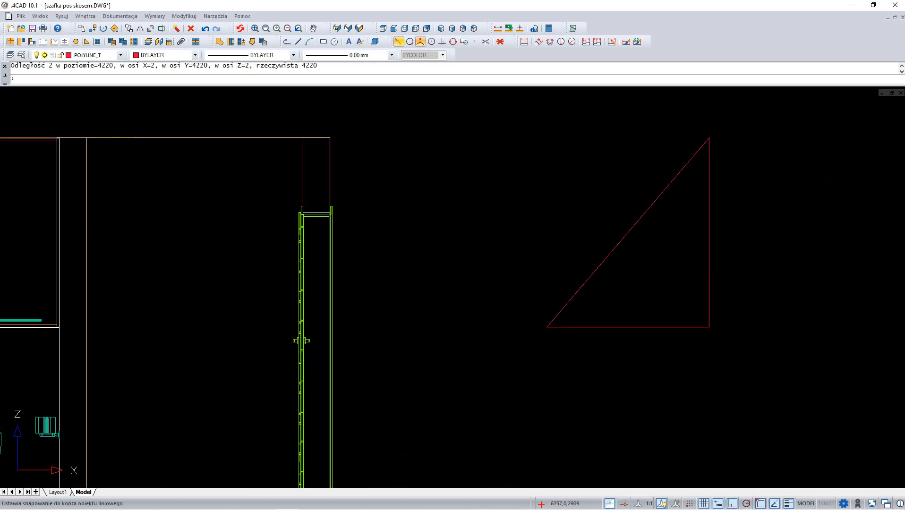
{"action": "left_click", "coordinate": [382, 28]}
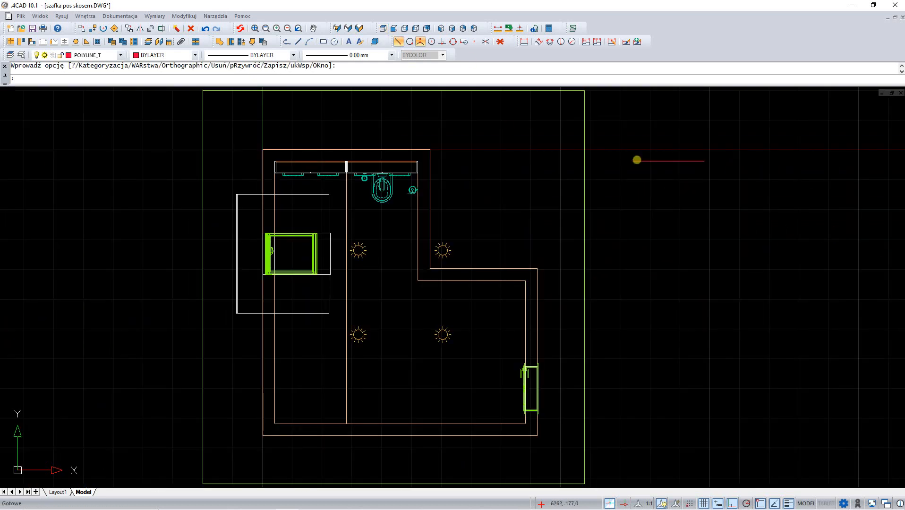
{"action": "left_click", "coordinate": [646, 162]}
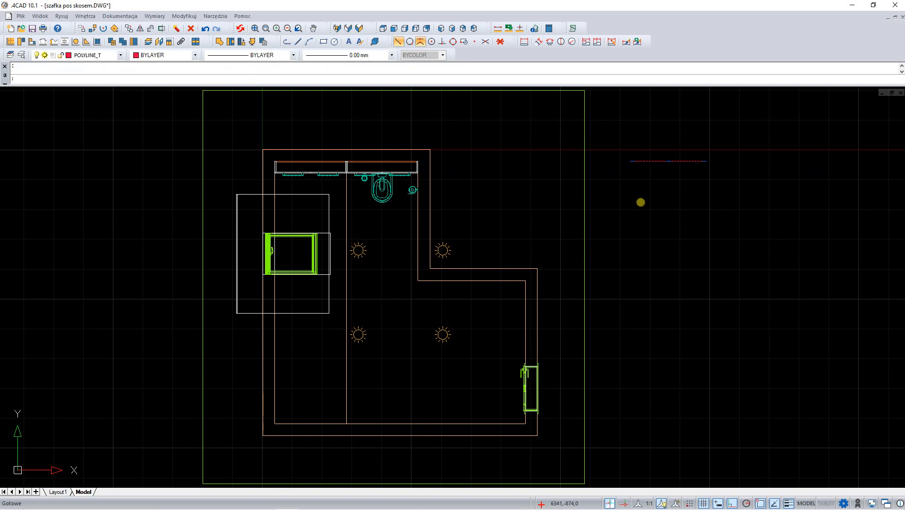
{"action": "right_click", "coordinate": [641, 202]}
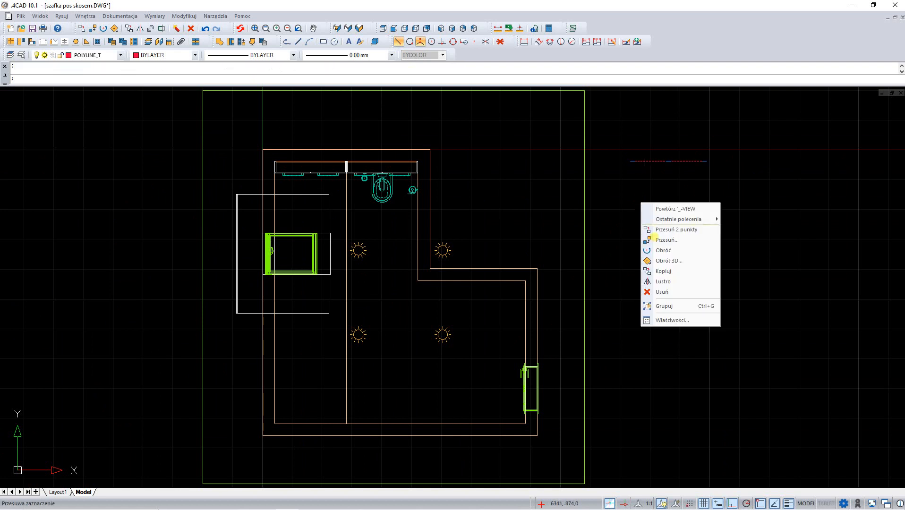
{"action": "left_click", "coordinate": [665, 260]}
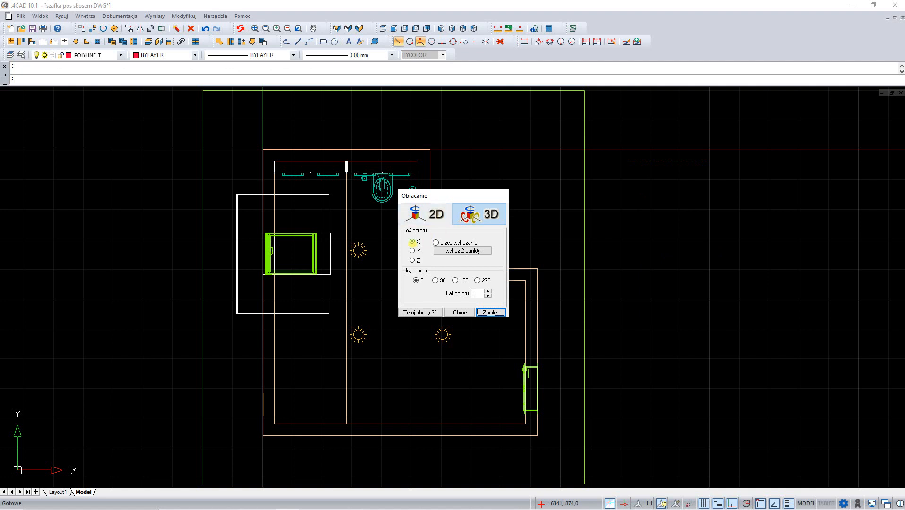
{"action": "left_click", "coordinate": [477, 280]}
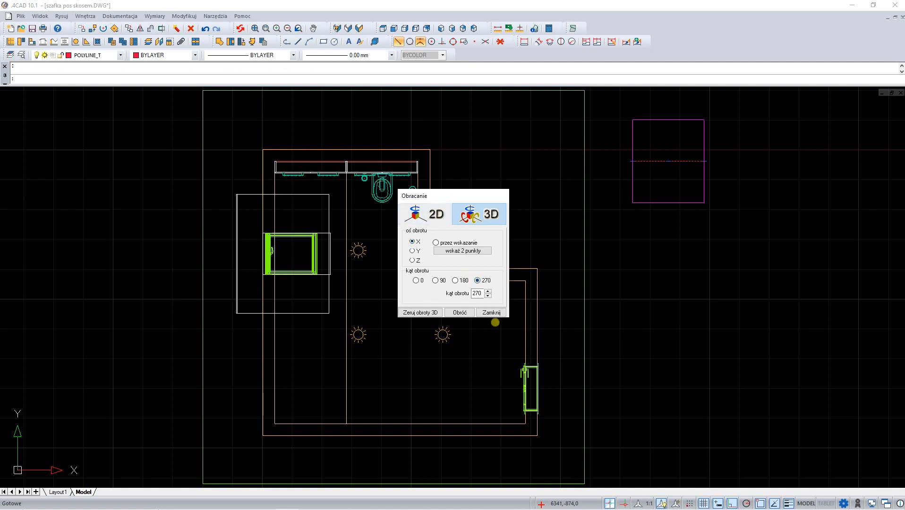
{"action": "left_click", "coordinate": [459, 313]}
{"action": "left_click", "coordinate": [491, 312]}
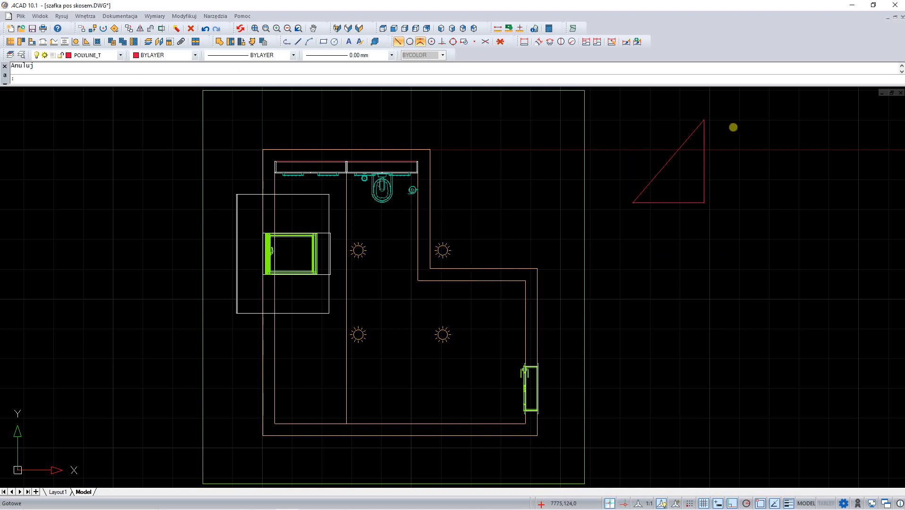
Offset the triangular polyline 2 towards its inside.
{"action": "scroll", "coordinate": [733, 127], "scroll_direction": "up", "scroll_amount": 5}
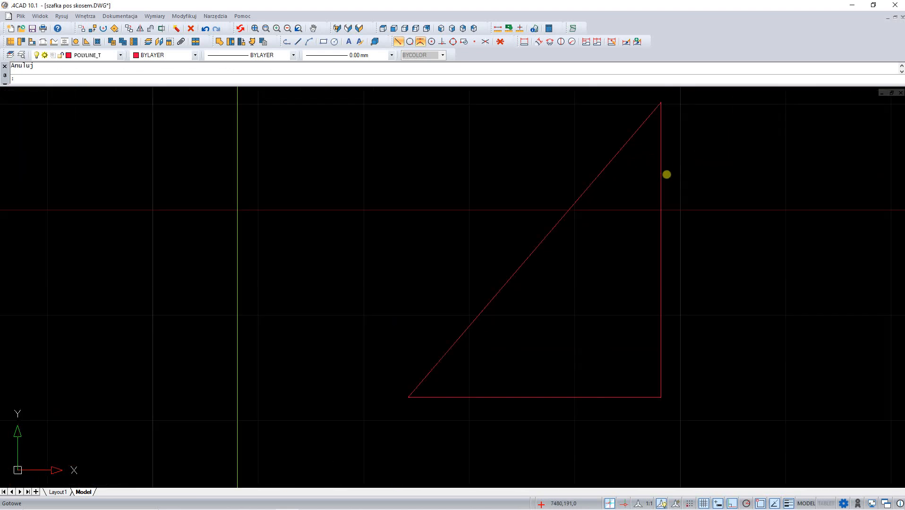
{"action": "middle_click_drag", "start_coordinate": [666, 174], "coordinate": [624, 196]}
{"action": "left_click", "coordinate": [626, 196]}
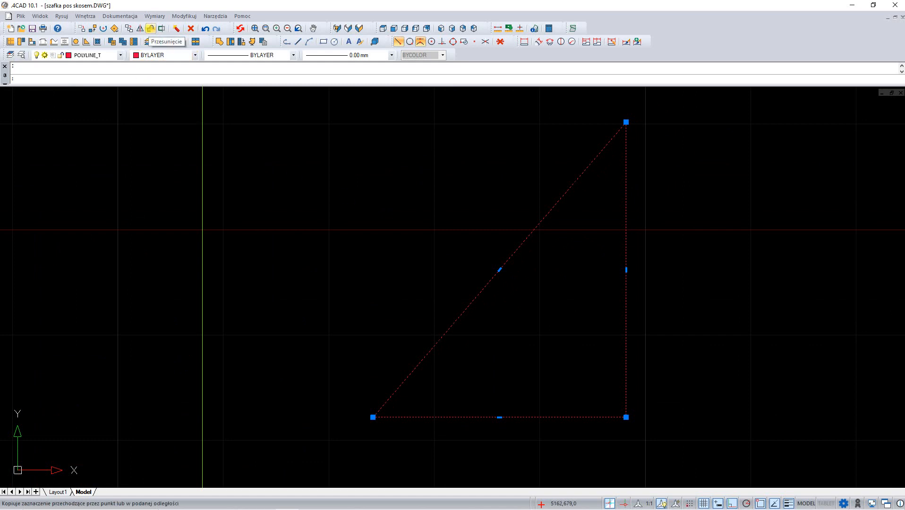
{"action": "left_click", "coordinate": [150, 28]}
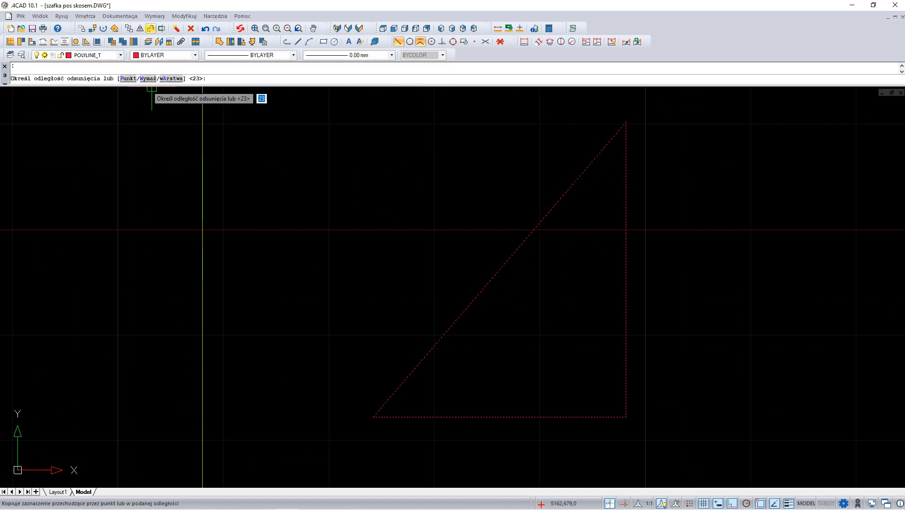
{"action": "type", "text": "2"}
{"action": "key", "text": "Return"}
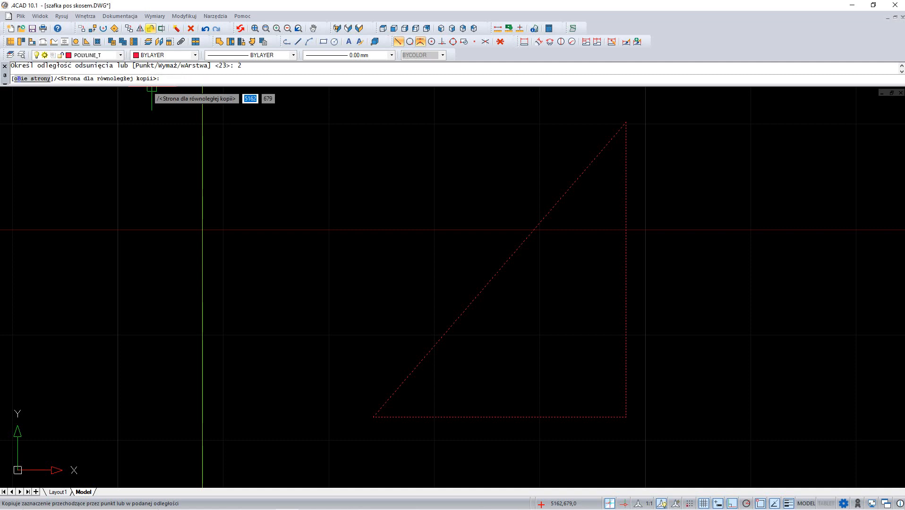
{"action": "left_click", "coordinate": [562, 318]}
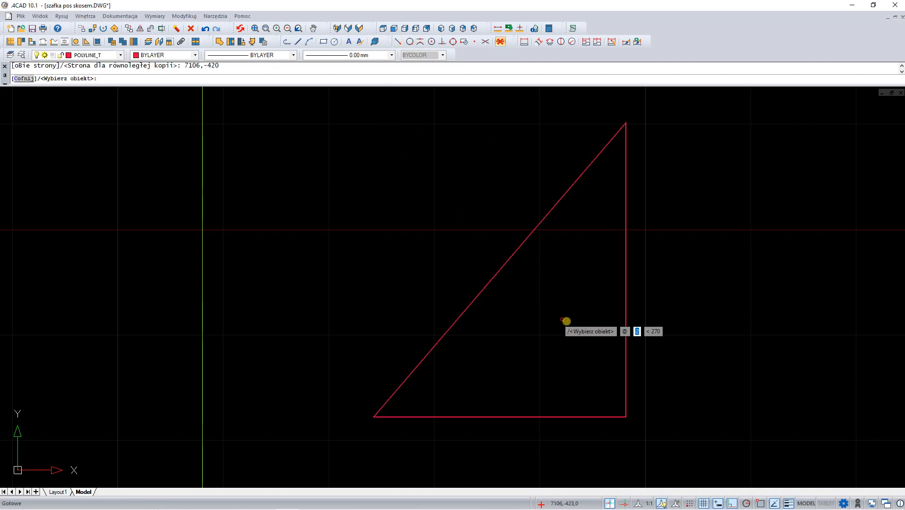
{"action": "key", "text": "Escape"}
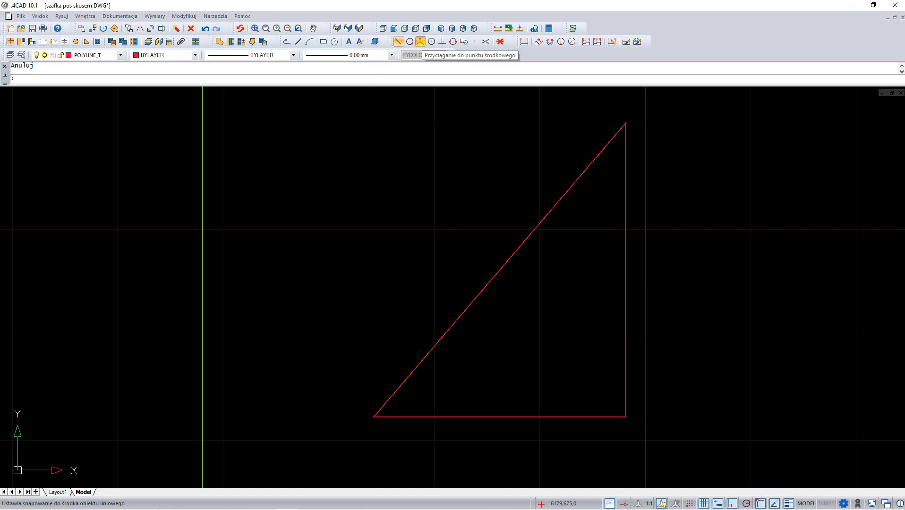
Draw a vertical polyline from the midpoint of the triangle's base up past the sloped edge.
{"action": "left_click", "coordinate": [420, 42]}
{"action": "left_click", "coordinate": [287, 41]}
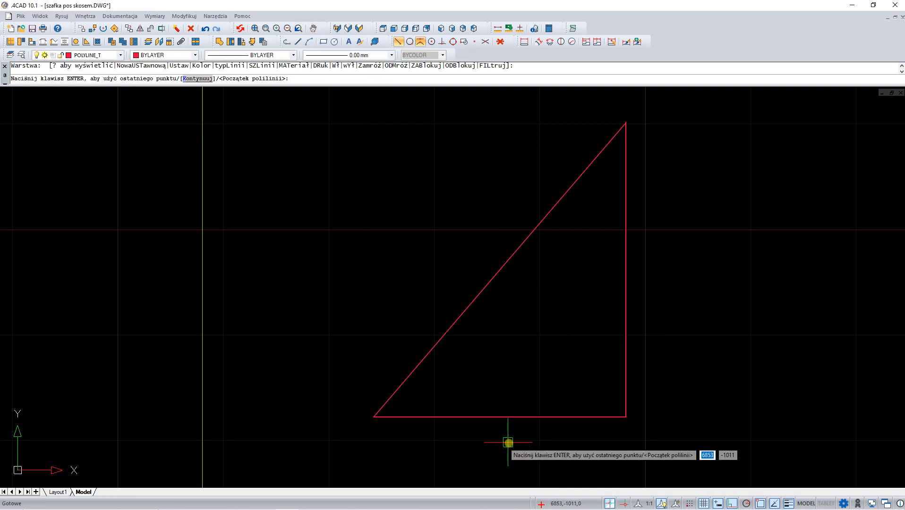
{"action": "scroll", "coordinate": [508, 443], "scroll_direction": "up", "scroll_amount": 5}
{"action": "scroll", "coordinate": [491, 390], "scroll_direction": "down", "scroll_amount": 1}
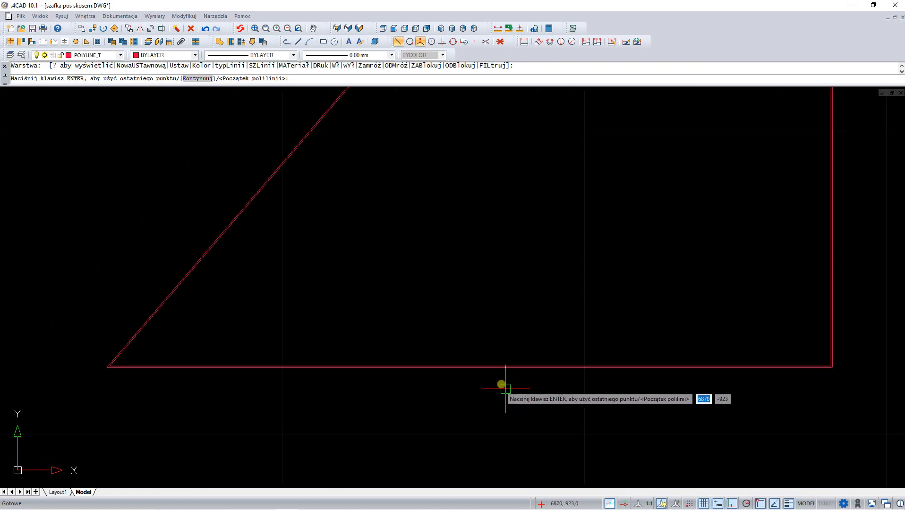
{"action": "left_click", "coordinate": [472, 371]}
{"action": "scroll", "coordinate": [477, 408], "scroll_direction": "down", "scroll_amount": 3}
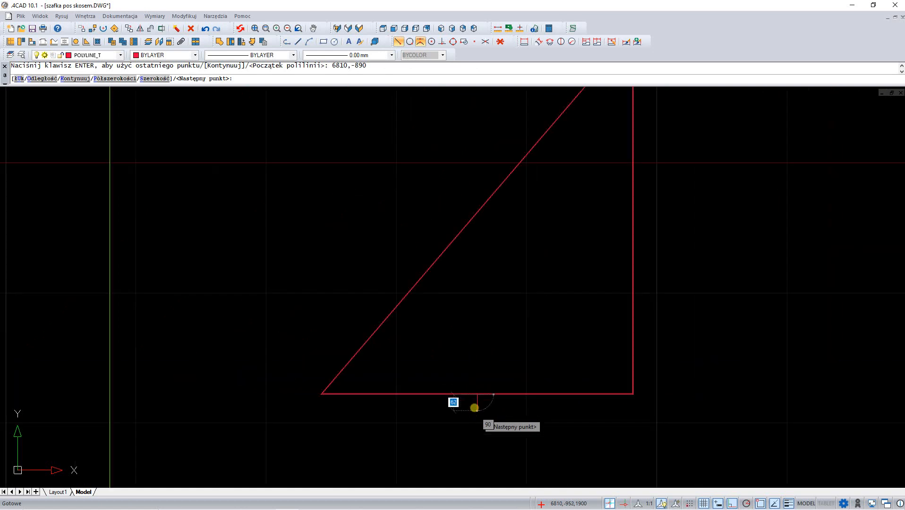
{"action": "left_click", "coordinate": [488, 137]}
{"action": "key", "text": "Escape"}
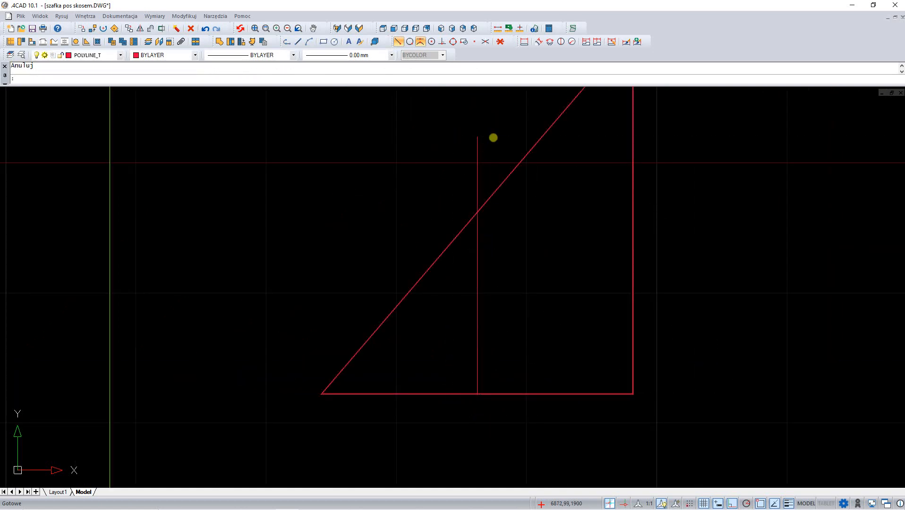
Offset the vertical dividing line by 2 to both its left and right sides.
{"action": "scroll", "coordinate": [530, 216], "scroll_direction": "up", "scroll_amount": 2}
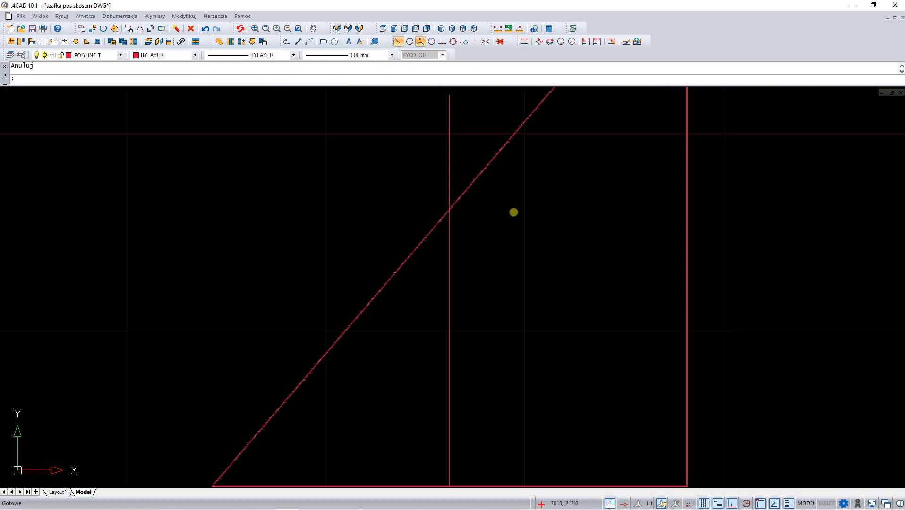
{"action": "left_click", "coordinate": [449, 171]}
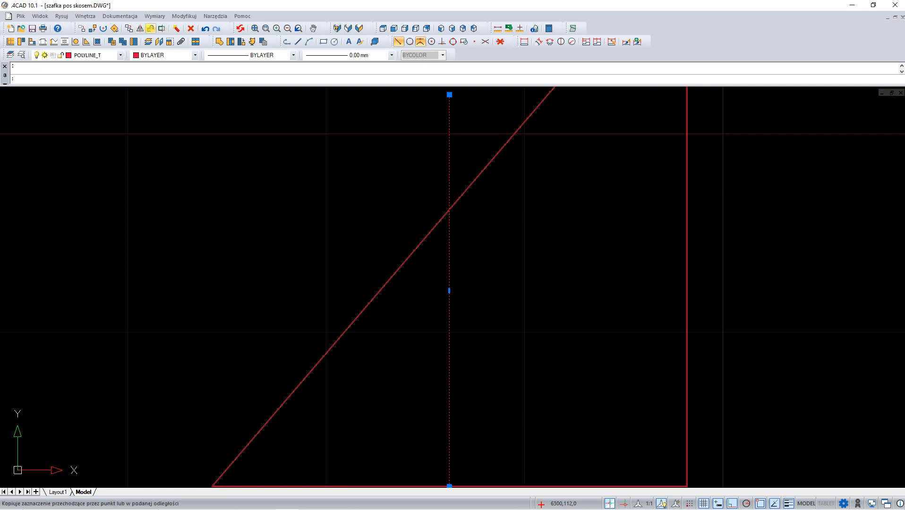
{"action": "left_click", "coordinate": [150, 29]}
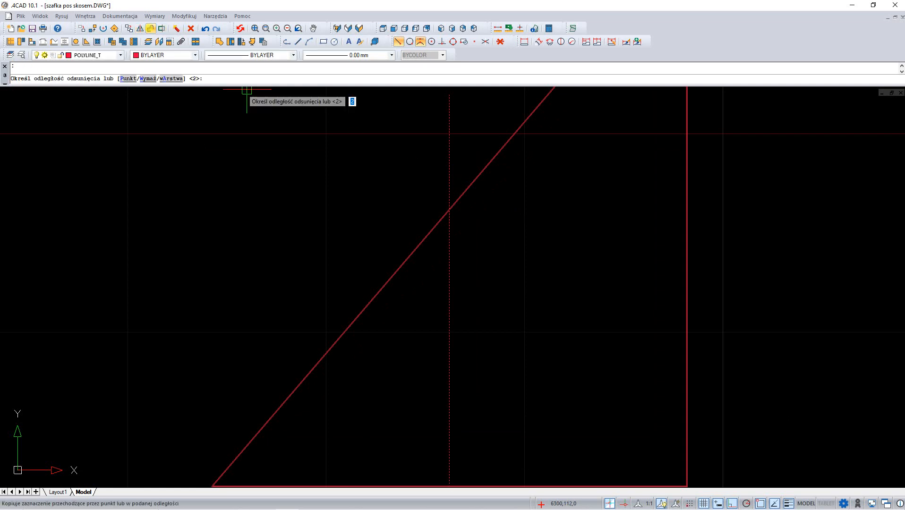
{"action": "key", "text": "Return"}
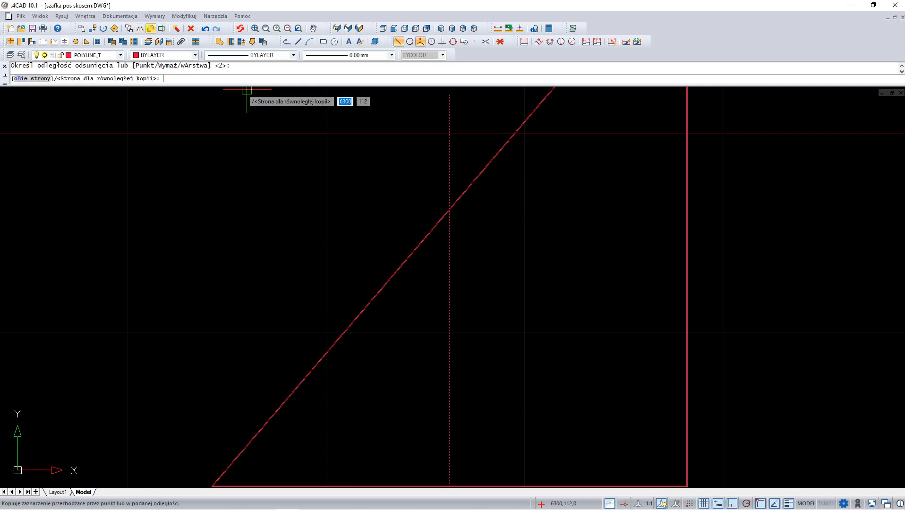
{"action": "scroll", "coordinate": [439, 171], "scroll_direction": "up", "scroll_amount": 2}
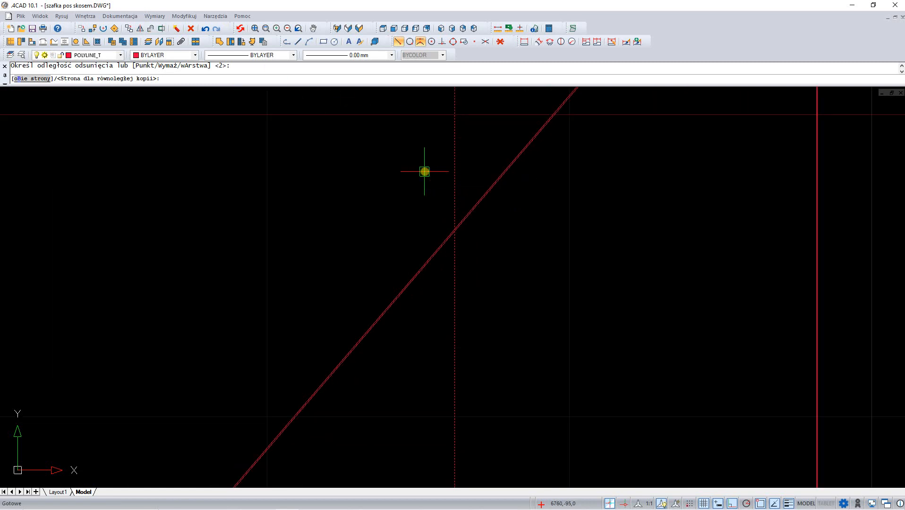
{"action": "left_click", "coordinate": [424, 172]}
{"action": "scroll", "coordinate": [459, 180], "scroll_direction": "up", "scroll_amount": 2}
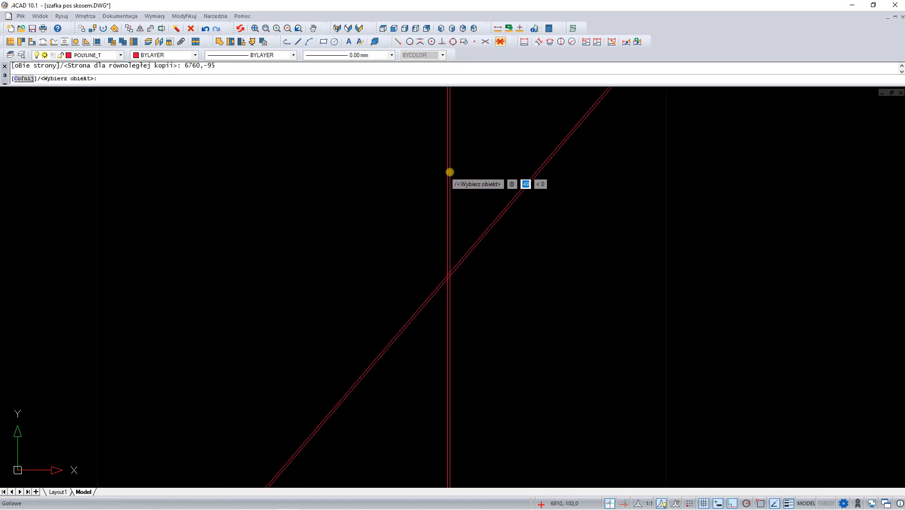
{"action": "left_click", "coordinate": [450, 172]}
{"action": "left_click", "coordinate": [481, 168]}
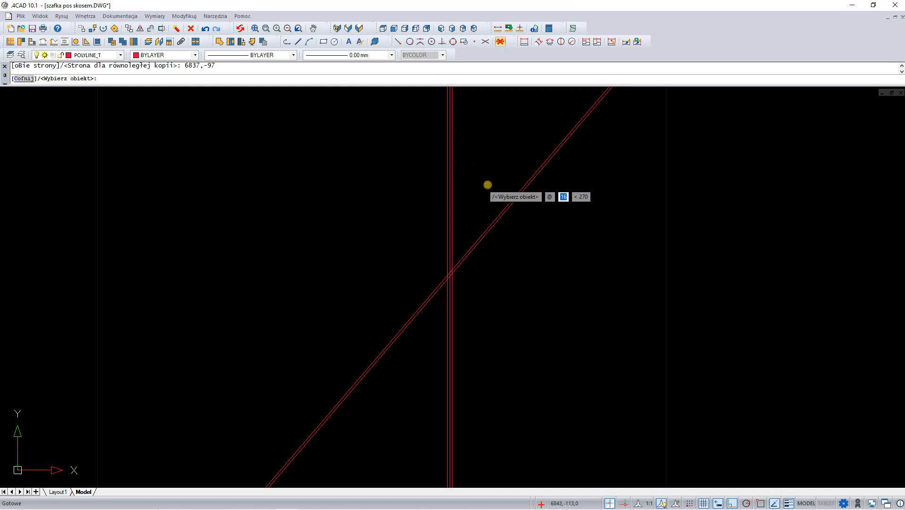
{"action": "key", "text": "Escape"}
{"action": "scroll", "coordinate": [437, 152], "scroll_direction": "down", "scroll_amount": 4}
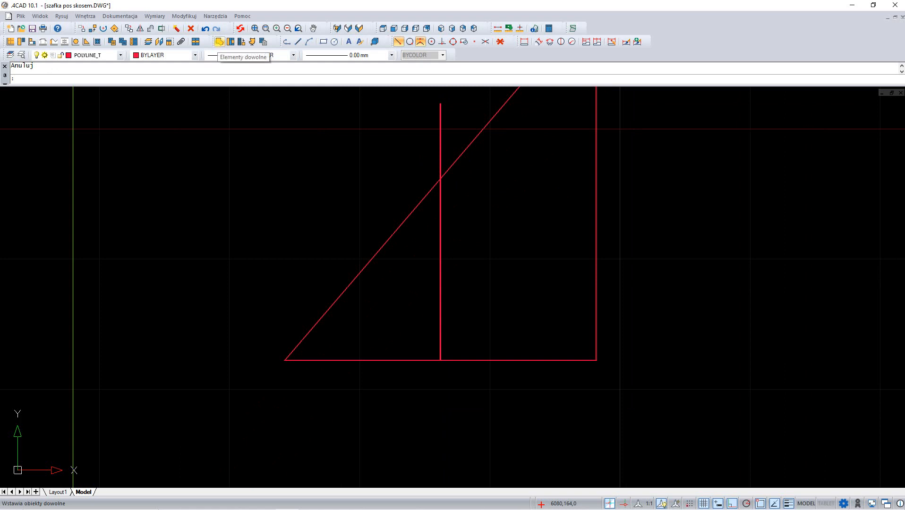
Create a podest element from the area left of the dividing lines, with level 180, height 20 and the custom layer name front.
{"action": "left_click", "coordinate": [220, 41]}
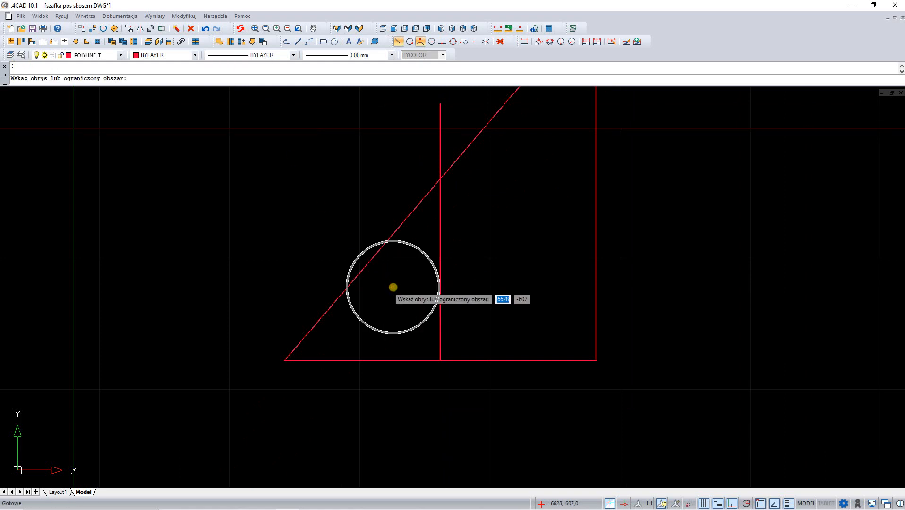
{"action": "left_click", "coordinate": [395, 289]}
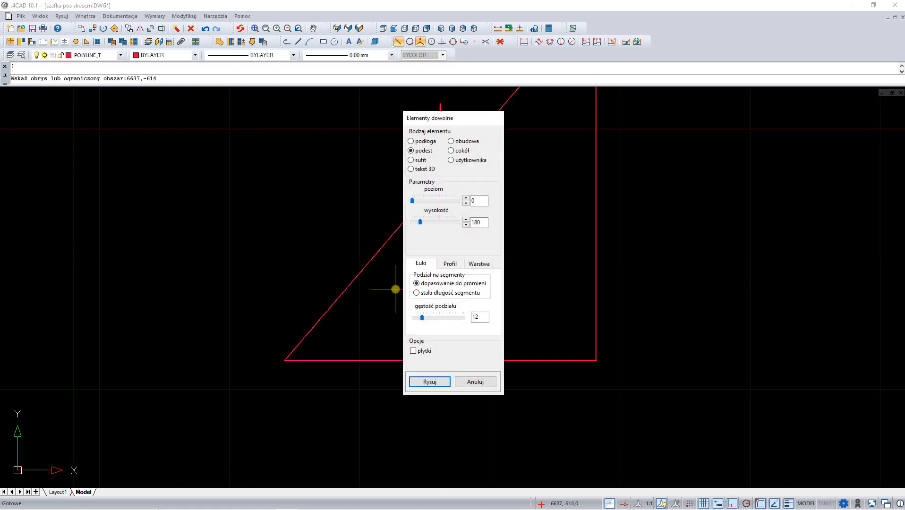
{"action": "left_click_drag", "start_coordinate": [473, 118], "coordinate": [703, 116]}
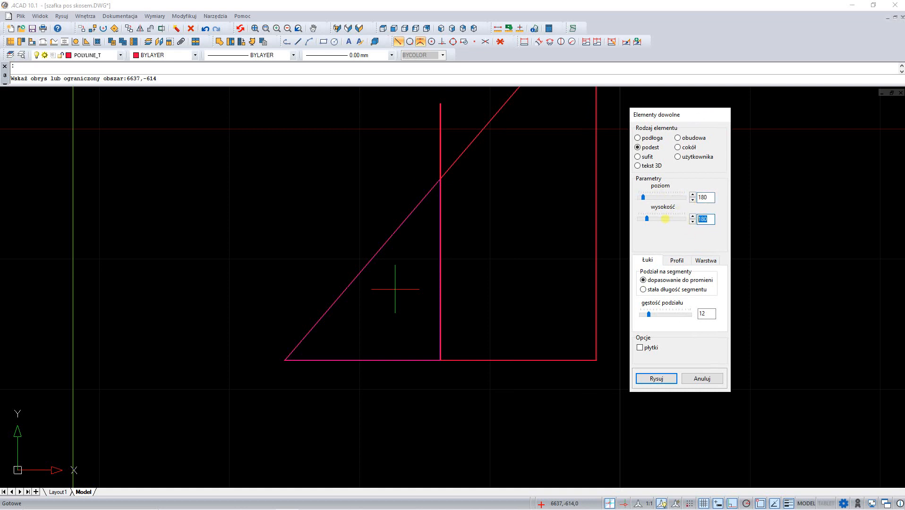
{"action": "key", "text": "Tab"}
{"action": "left_click", "coordinate": [705, 261]}
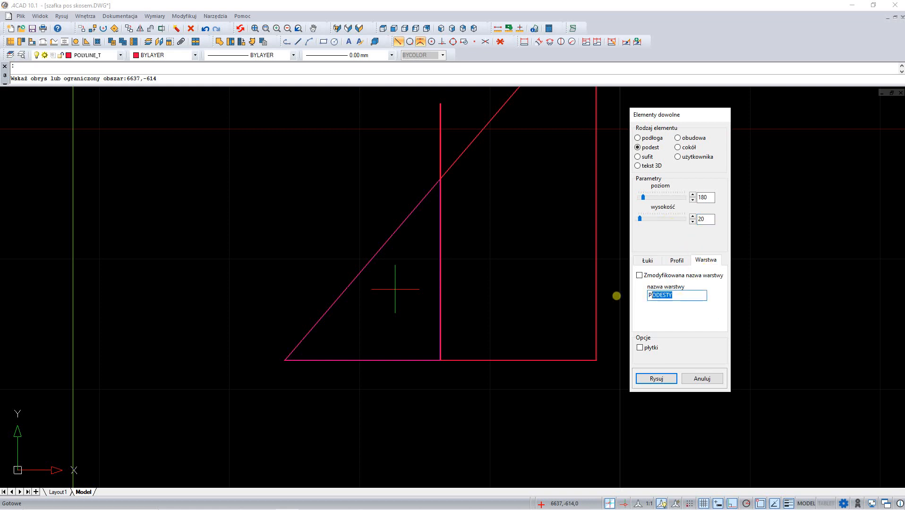
{"action": "left_click_drag", "start_coordinate": [617, 296], "coordinate": [608, 295]}
{"action": "type", "text": "front"}
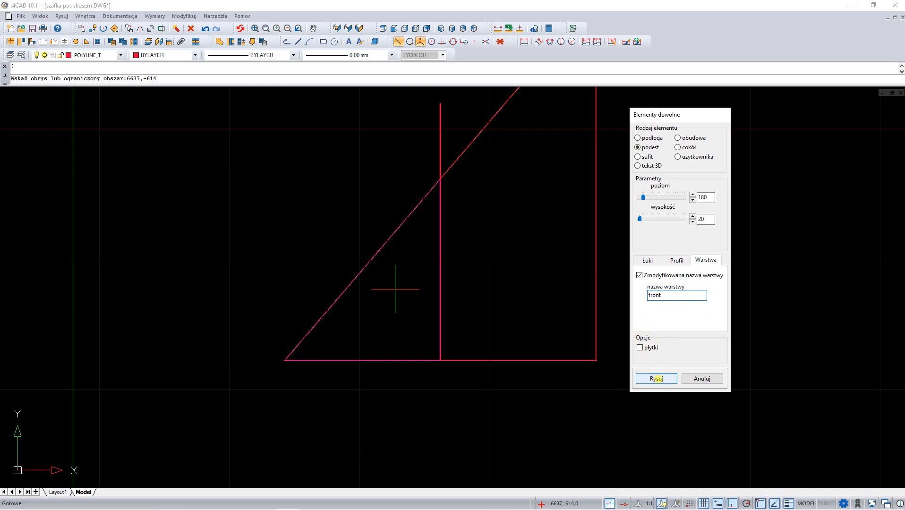
{"action": "left_click", "coordinate": [656, 378]}
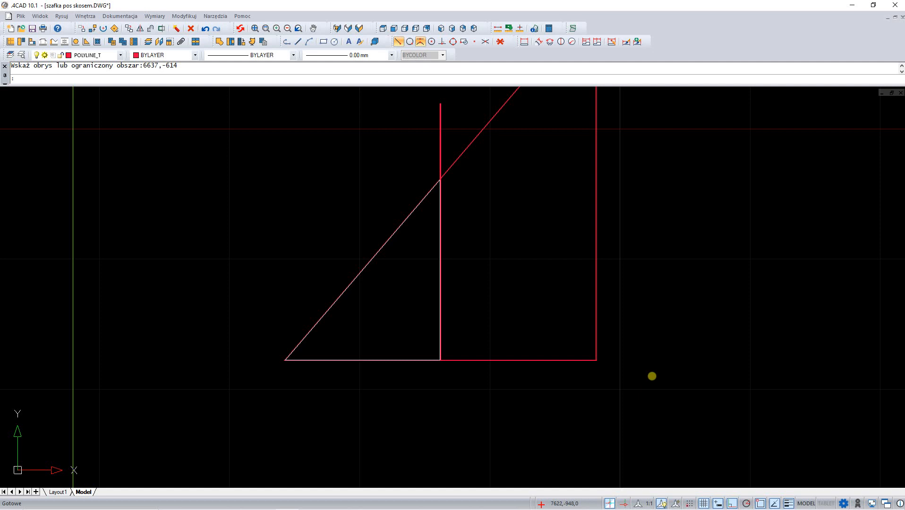
Create a second podest element from the area right of the dividing lines, with level 180 and height 20.
{"action": "left_click", "coordinate": [519, 234]}
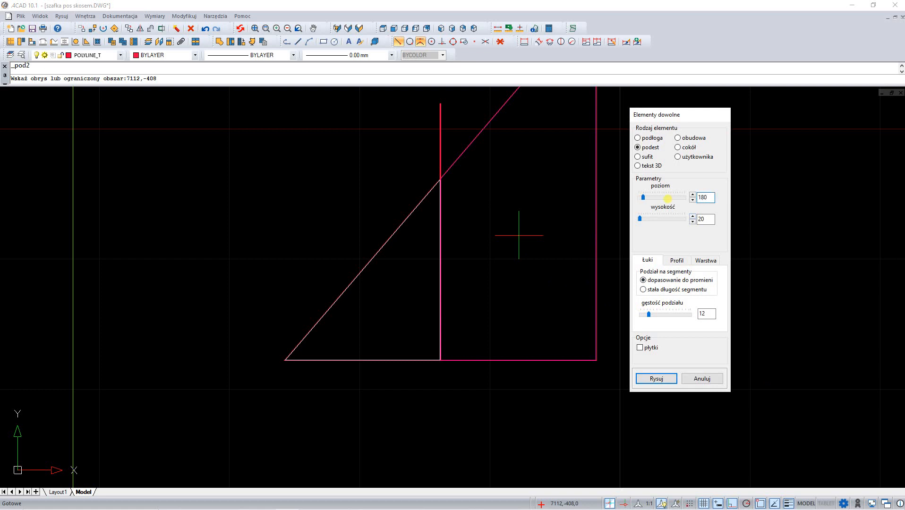
{"action": "left_click", "coordinate": [656, 379]}
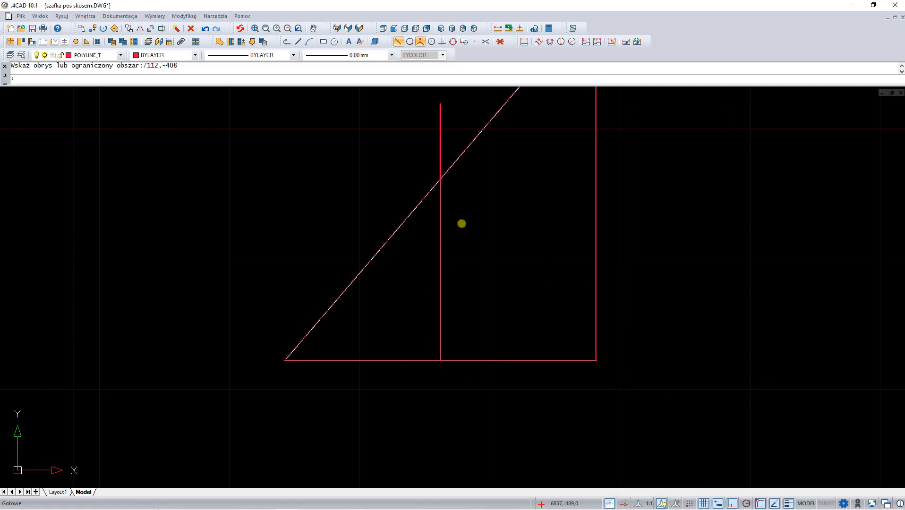
Move both front elements 1400 along the X axis, away from the construction outlines.
{"action": "scroll", "coordinate": [438, 185], "scroll_direction": "up", "scroll_amount": 4}
{"action": "left_click", "coordinate": [426, 175]}
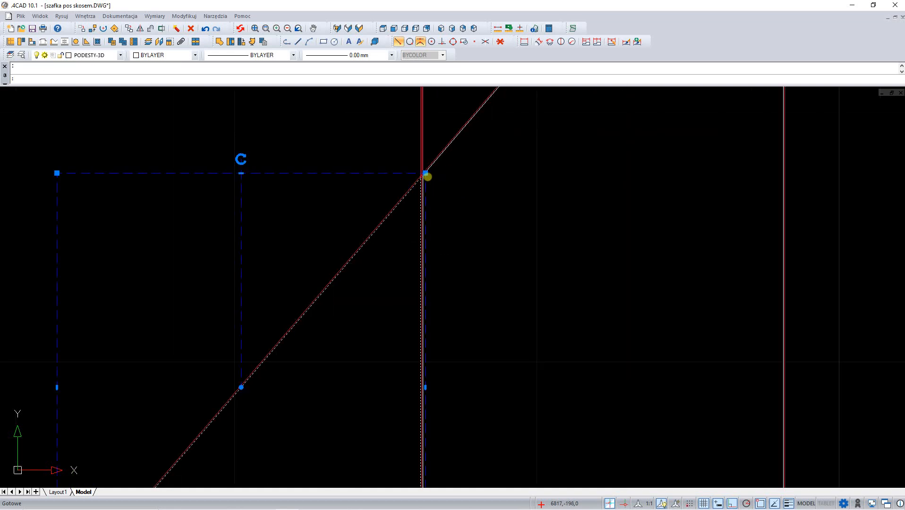
{"action": "right_click", "coordinate": [468, 188]}
{"action": "left_click", "coordinate": [503, 240]}
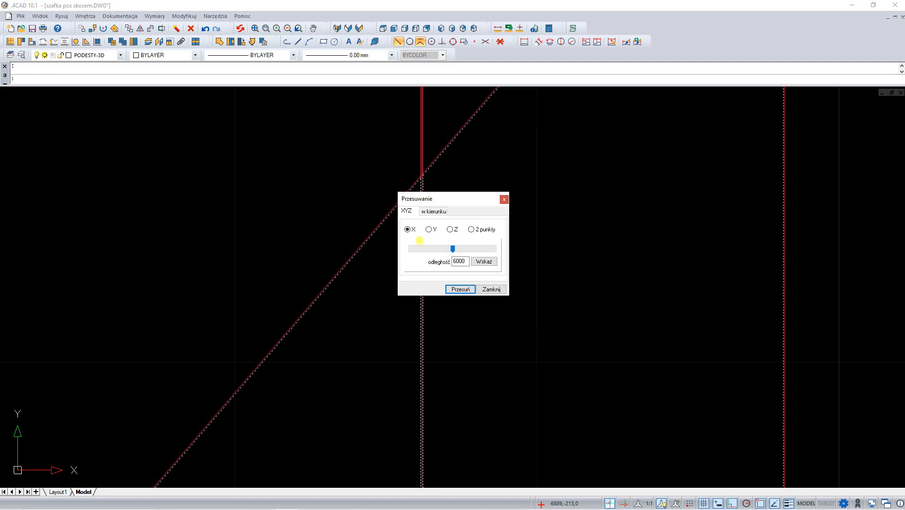
{"action": "key", "text": "shift+Left"}
{"action": "key", "text": "shift+Left"}
{"action": "key", "text": "shift+Left"}
{"action": "type", "text": "1400"}
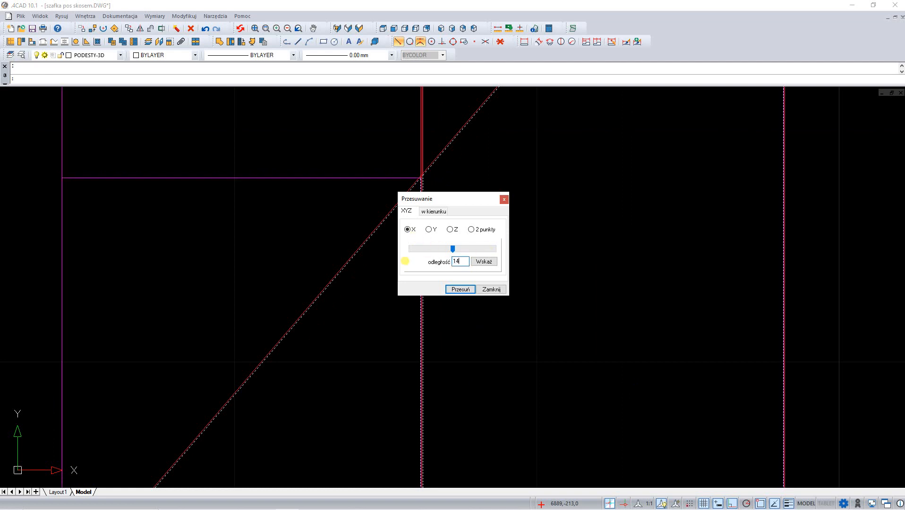
{"action": "left_click", "coordinate": [461, 290]}
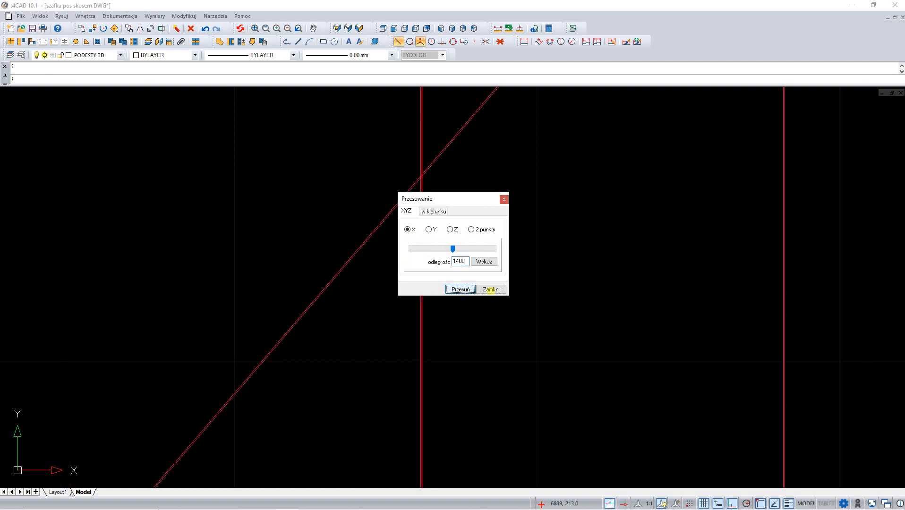
{"action": "left_click", "coordinate": [492, 290]}
{"action": "scroll", "coordinate": [492, 292], "scroll_direction": "down", "scroll_amount": 5}
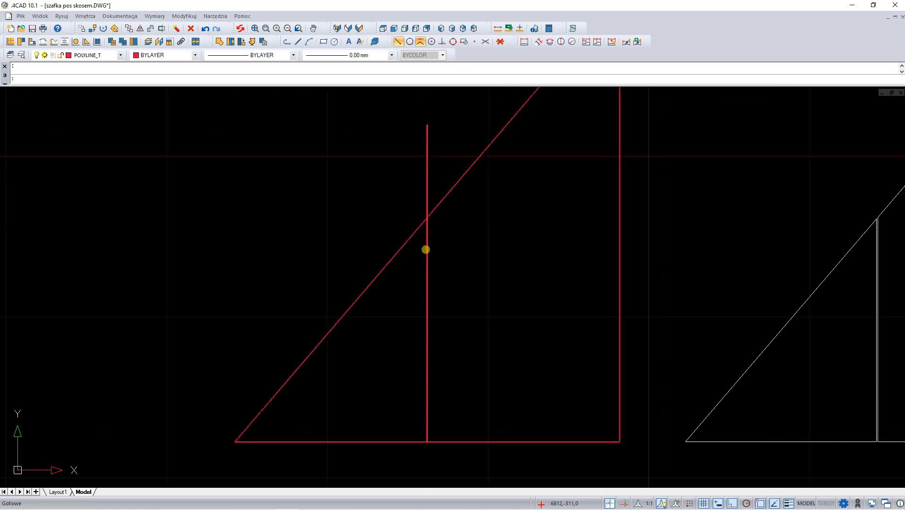
Delete the vertical dividing lines and the inner gap outline from the original triangle.
{"action": "left_click", "coordinate": [458, 280]}
{"action": "left_click", "coordinate": [420, 286]}
{"action": "key", "text": "Delete"}
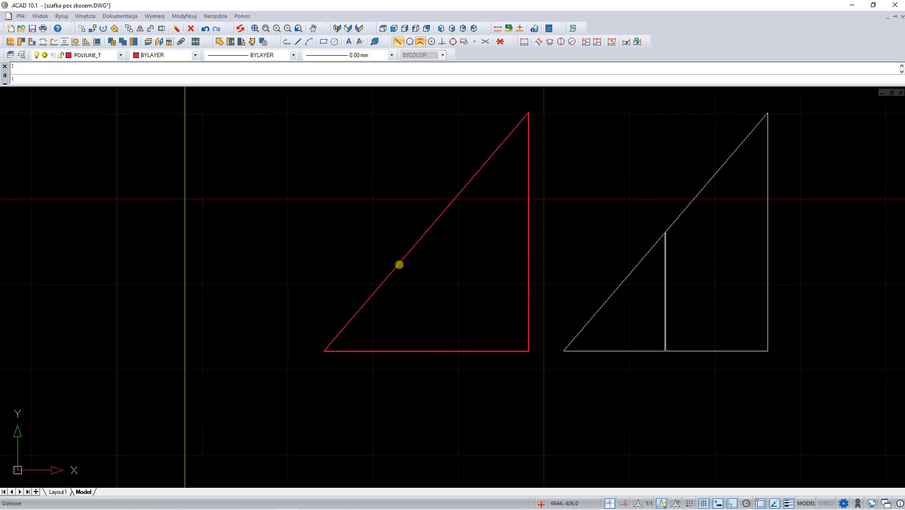
{"action": "scroll", "coordinate": [410, 252], "scroll_direction": "up", "scroll_amount": 6}
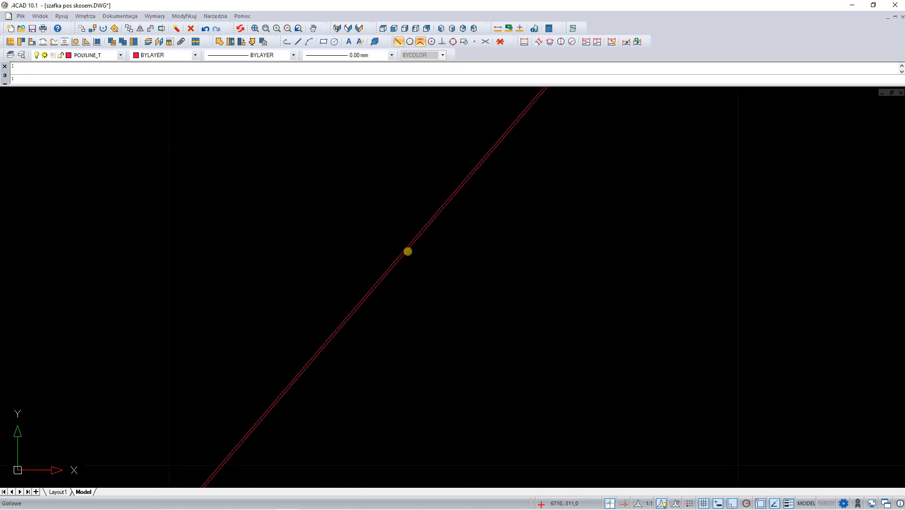
{"action": "scroll", "coordinate": [418, 267], "scroll_direction": "down", "scroll_amount": 8}
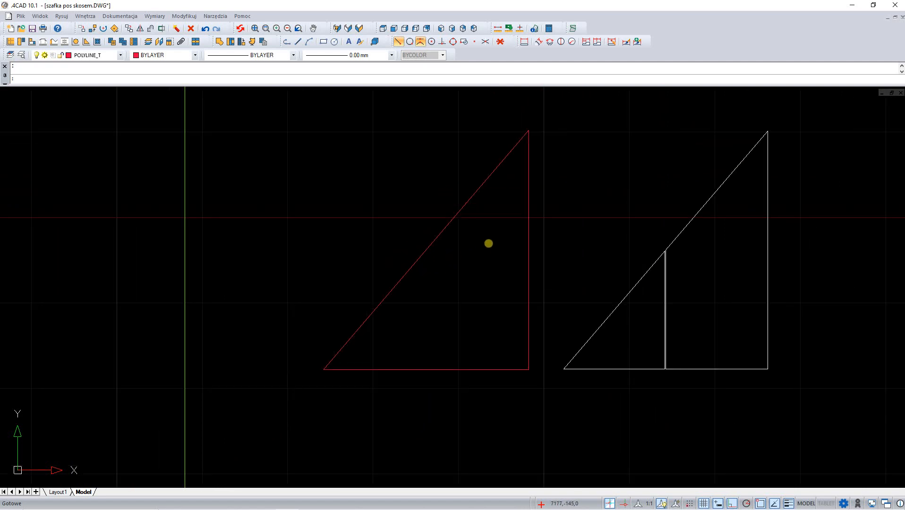
Offset the remaining red triangle outline inward by 18.
{"action": "left_click", "coordinate": [480, 187]}
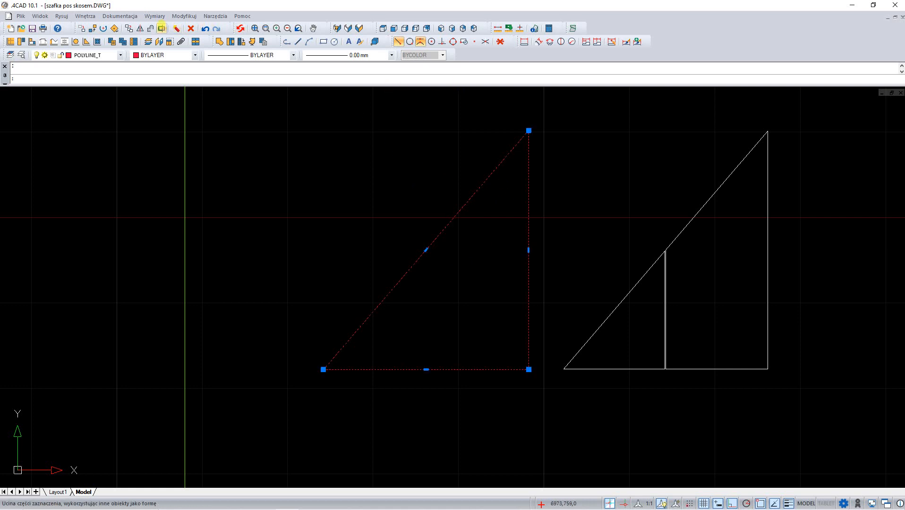
{"action": "left_click", "coordinate": [151, 28]}
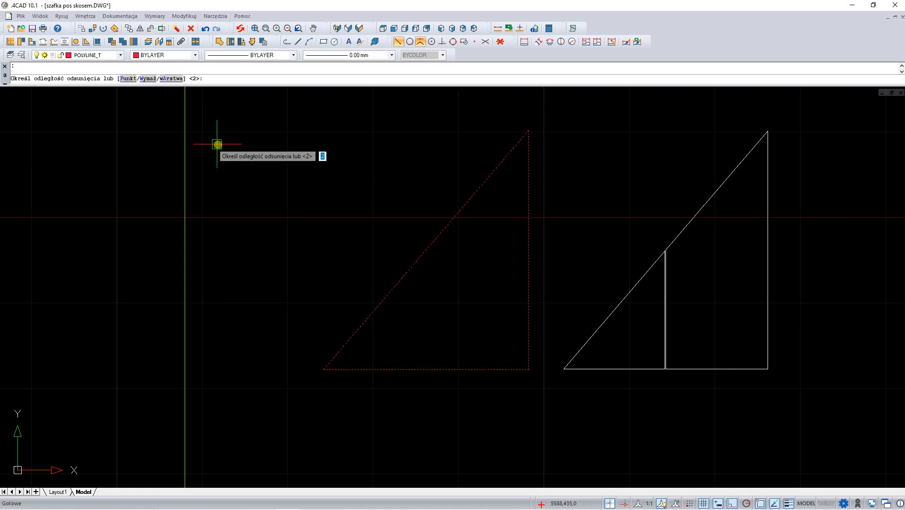
{"action": "type", "text": "18"}
{"action": "key", "text": "Return"}
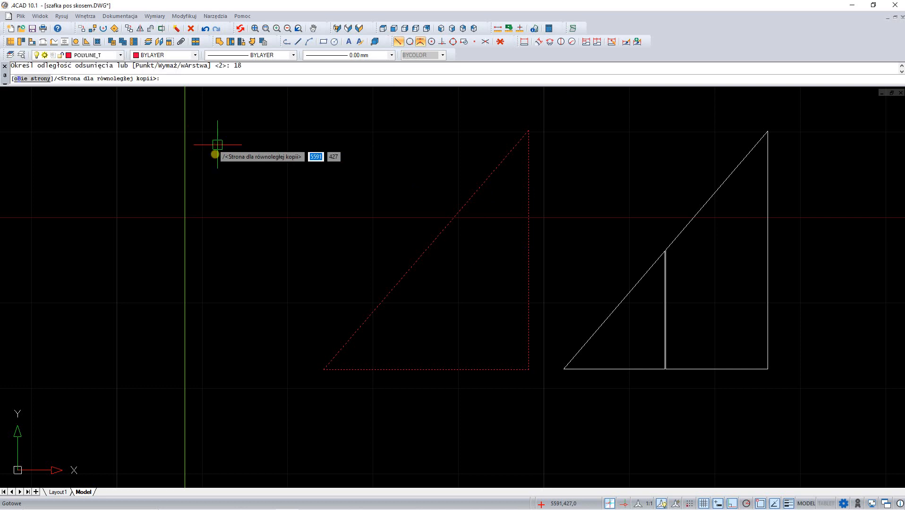
{"action": "left_click", "coordinate": [480, 309]}
{"action": "scroll", "coordinate": [532, 365], "scroll_direction": "up", "scroll_amount": 2}
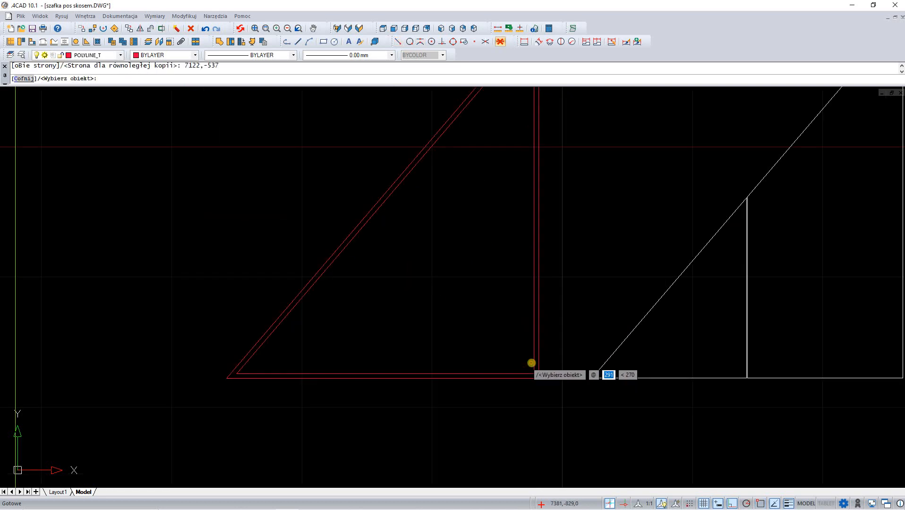
{"action": "key", "text": "Escape"}
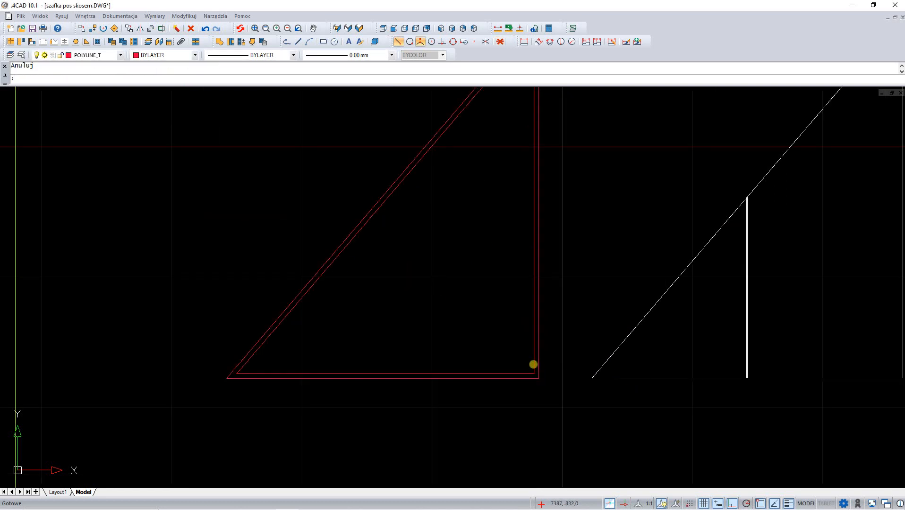
Explode the inner offset triangle and stretch its vertical line past the outer outline at both ends.
{"action": "left_click", "coordinate": [534, 364]}
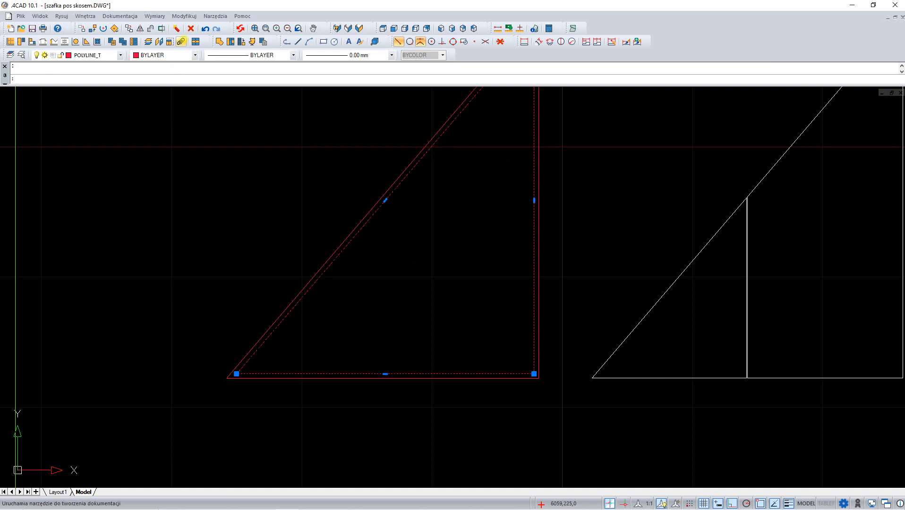
{"action": "left_click", "coordinate": [176, 29]}
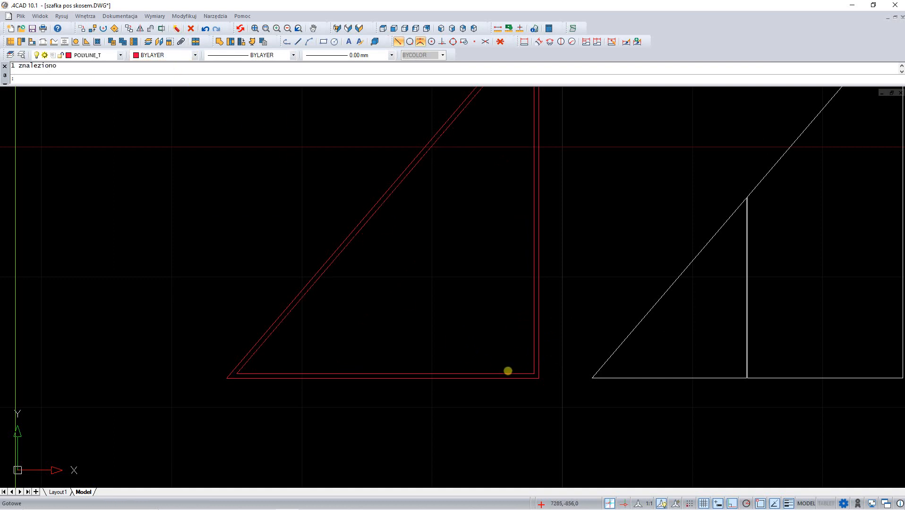
{"action": "left_click", "coordinate": [533, 364]}
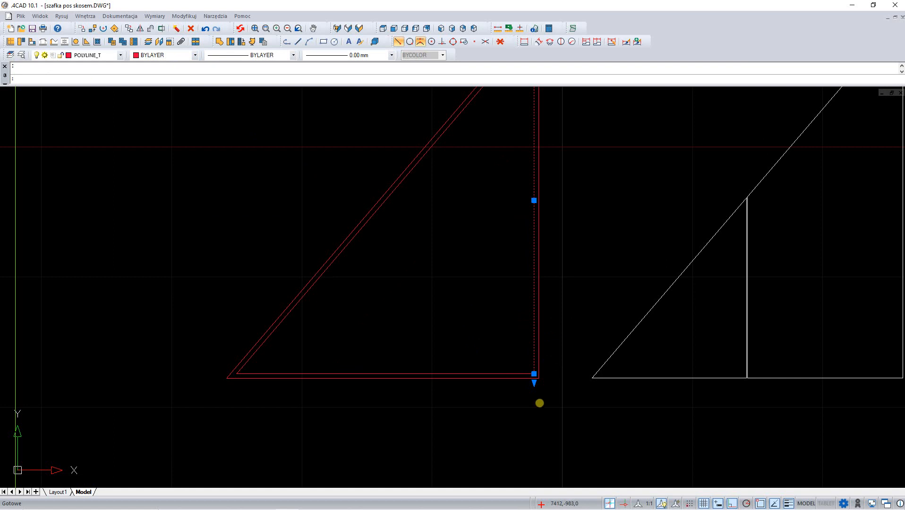
{"action": "scroll", "coordinate": [503, 424], "scroll_direction": "down", "scroll_amount": 1}
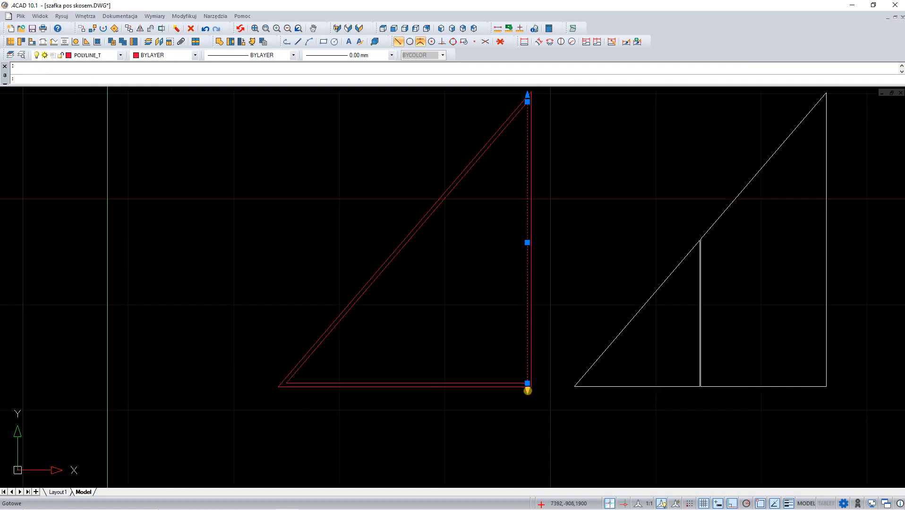
{"action": "left_click", "coordinate": [528, 383]}
{"action": "left_click", "coordinate": [527, 411]}
{"action": "scroll", "coordinate": [510, 168], "scroll_direction": "up", "scroll_amount": 1}
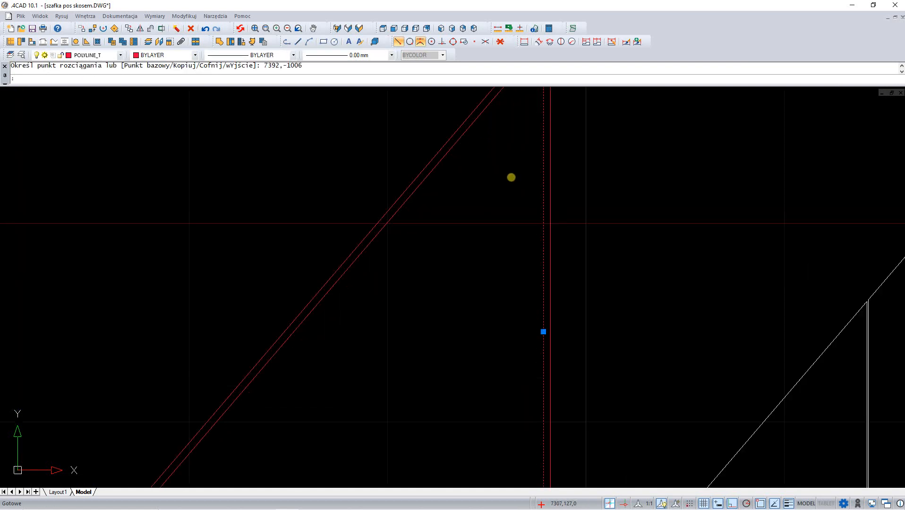
{"action": "scroll", "coordinate": [511, 178], "scroll_direction": "down", "scroll_amount": 2}
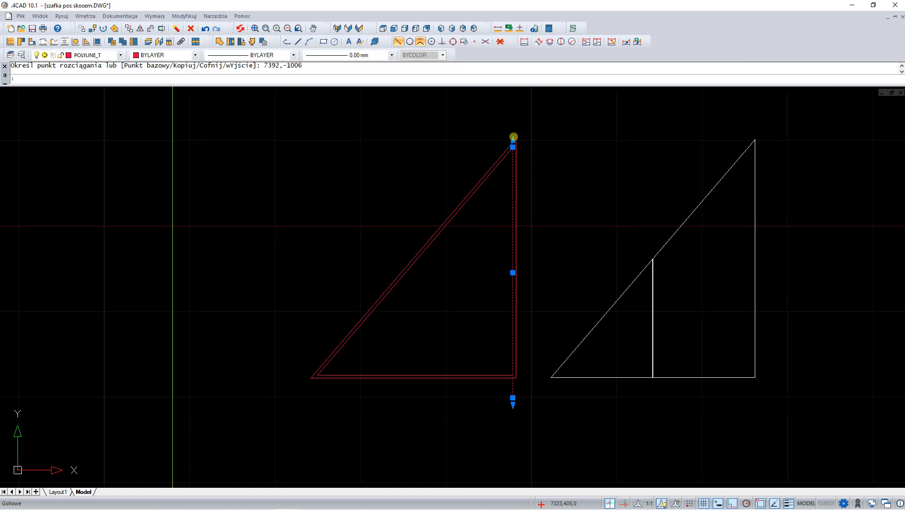
{"action": "left_click", "coordinate": [512, 127]}
{"action": "key", "text": "Escape"}
{"action": "scroll", "coordinate": [356, 391], "scroll_direction": "up", "scroll_amount": 1}
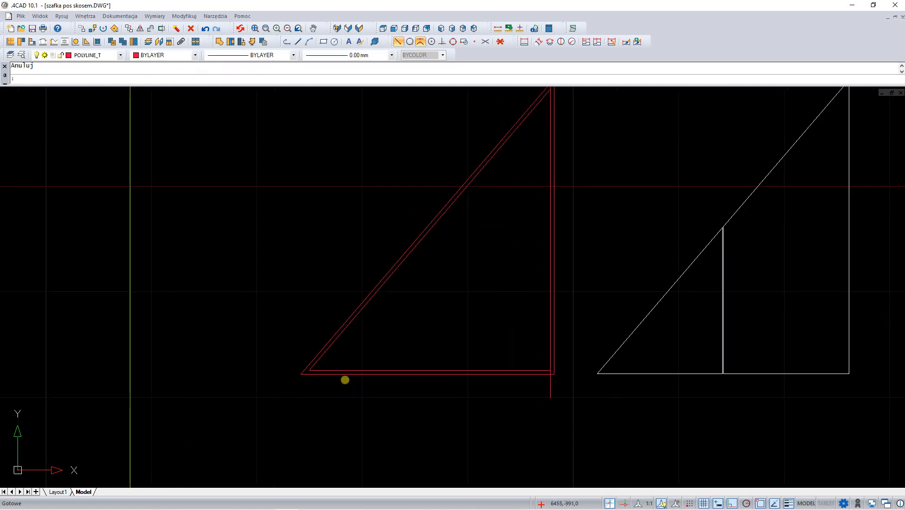
Stretch the inner sloped line past the outer outline at both its lower corner and the apex.
{"action": "left_click", "coordinate": [333, 344]}
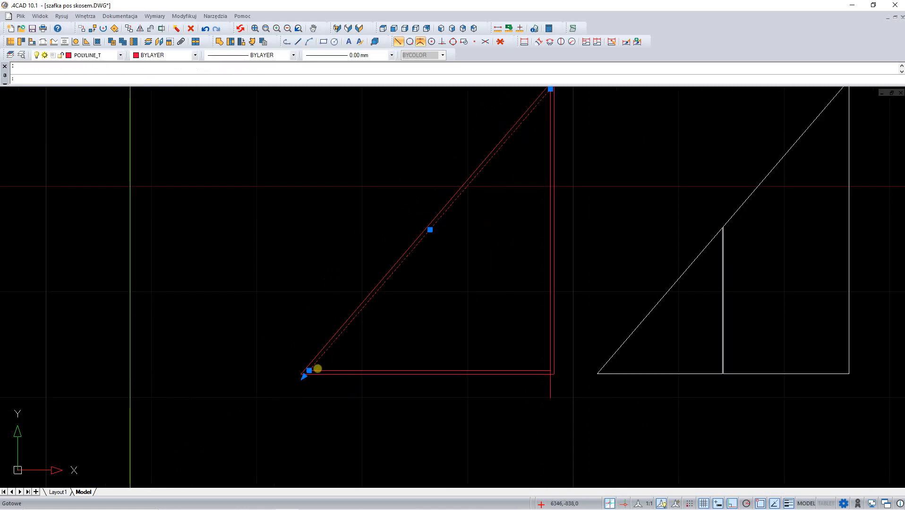
{"action": "left_click", "coordinate": [309, 371]}
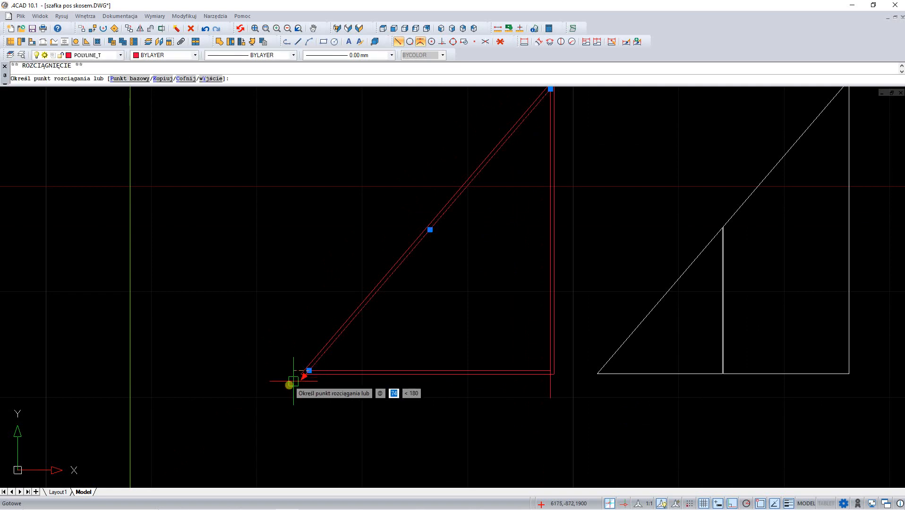
{"action": "left_click", "coordinate": [269, 406]}
{"action": "scroll", "coordinate": [444, 240], "scroll_direction": "down", "scroll_amount": 1}
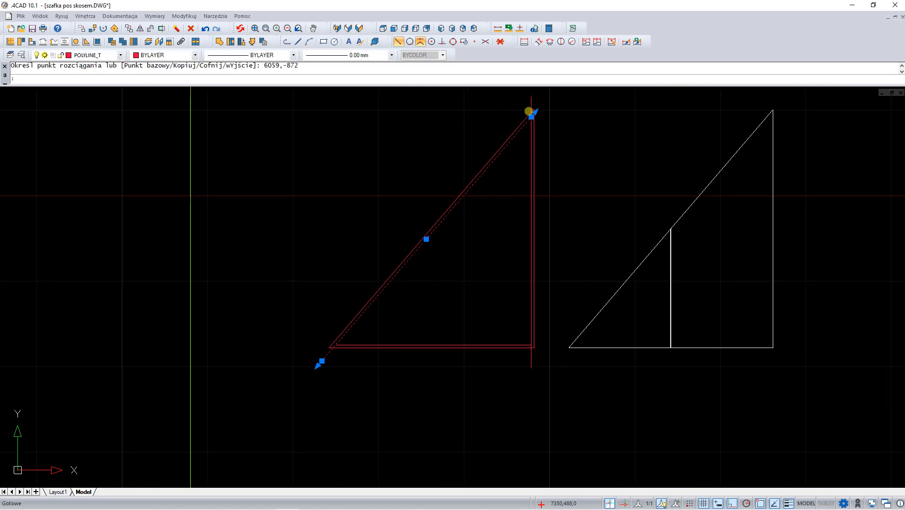
{"action": "left_click", "coordinate": [533, 116]}
{"action": "left_click", "coordinate": [539, 106]}
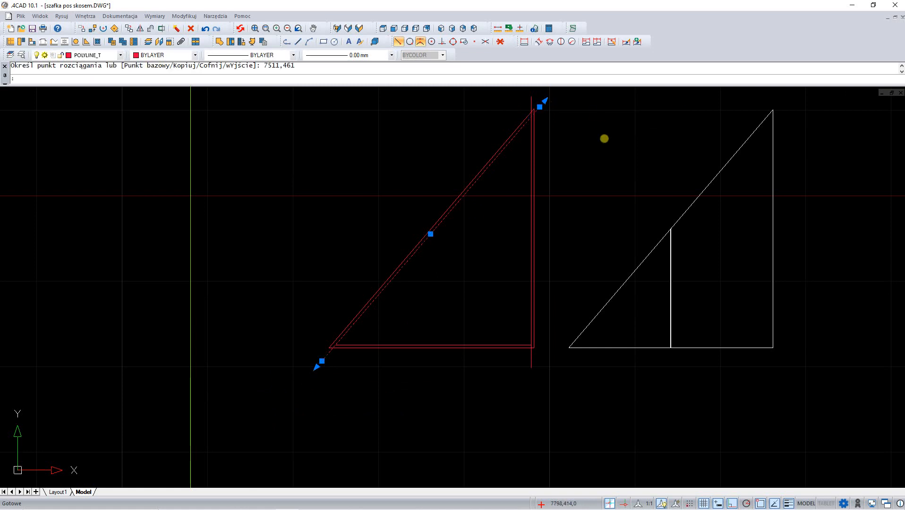
{"action": "key", "text": "Escape"}
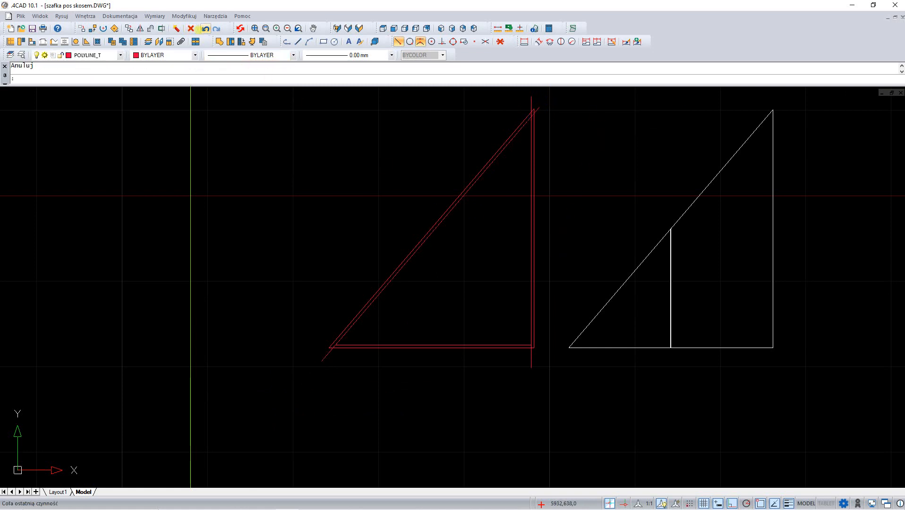
Trim the inner vertical line between the two sloped lines near the apex, using all objects as cutting edges.
{"action": "left_click", "coordinate": [161, 29]}
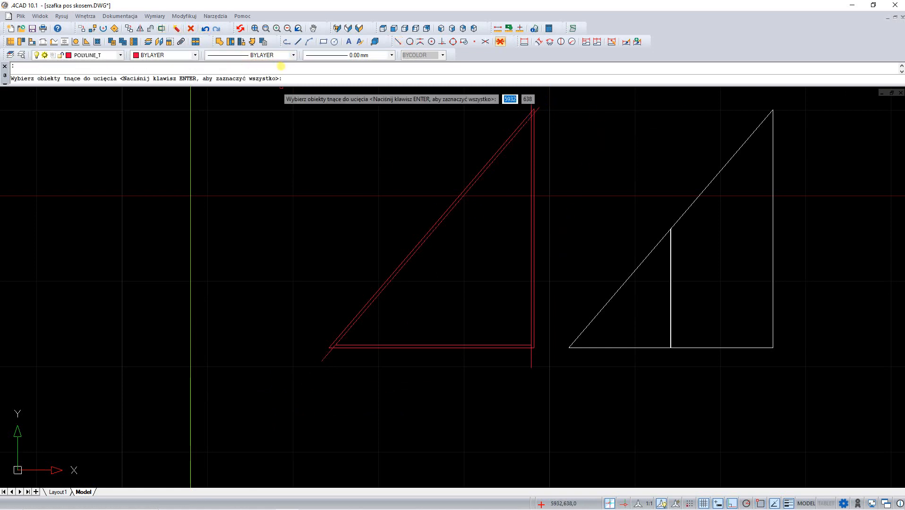
{"action": "key", "text": "Return"}
{"action": "scroll", "coordinate": [349, 363], "scroll_direction": "up", "scroll_amount": 3}
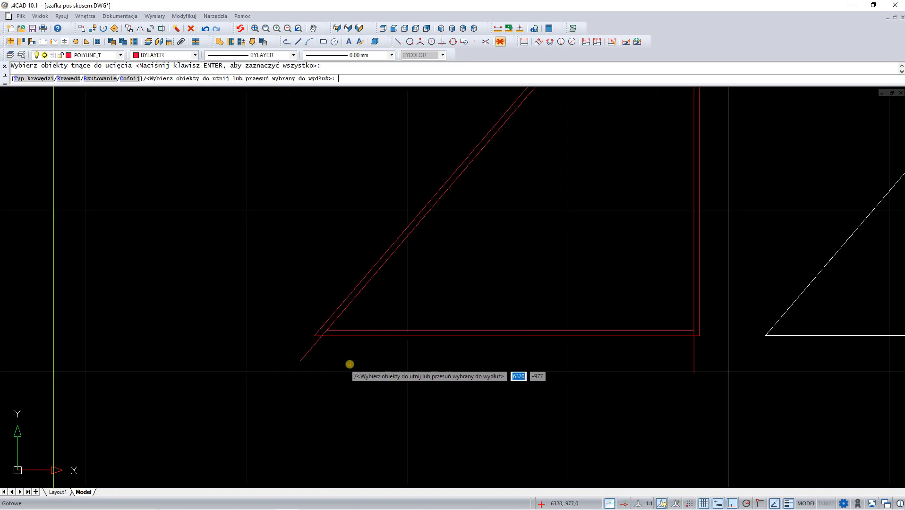
{"action": "scroll", "coordinate": [512, 396], "scroll_direction": "down", "scroll_amount": 2}
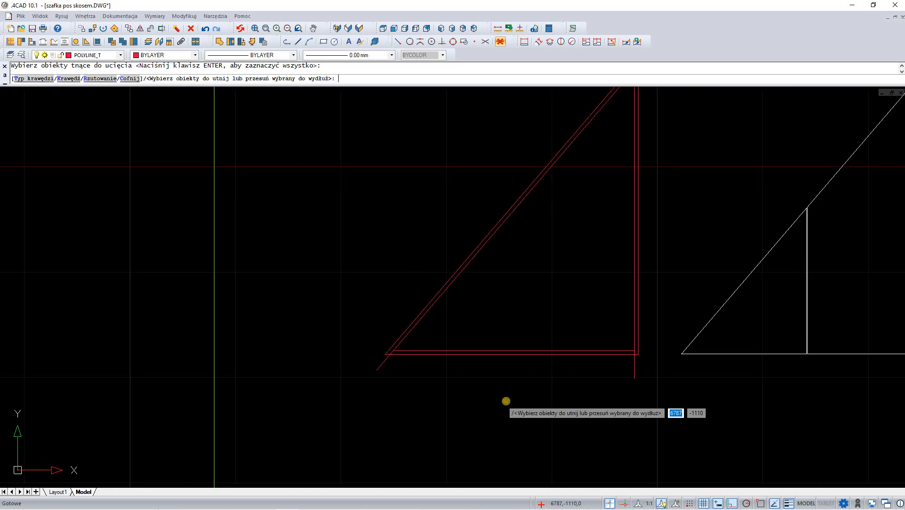
{"action": "scroll", "coordinate": [507, 402], "scroll_direction": "down", "scroll_amount": 2}
{"action": "scroll", "coordinate": [585, 222], "scroll_direction": "up", "scroll_amount": 4}
{"action": "scroll", "coordinate": [586, 217], "scroll_direction": "up", "scroll_amount": 2}
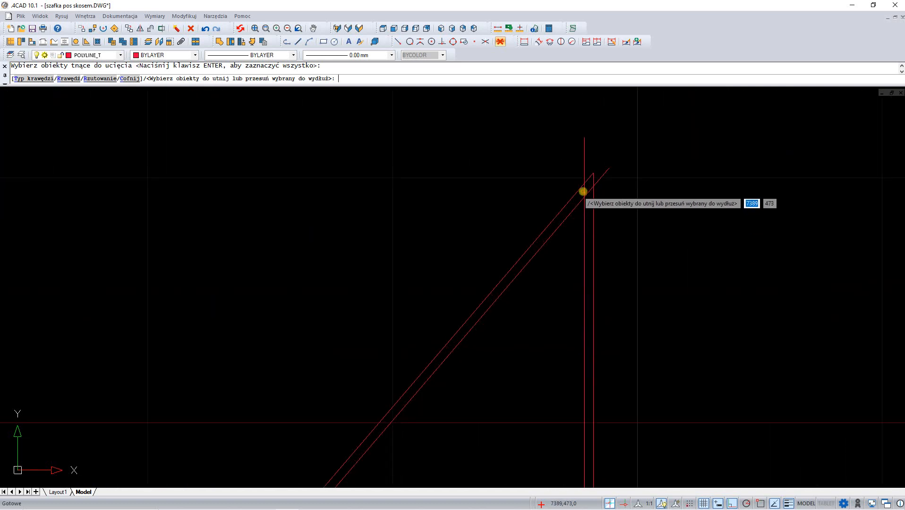
{"action": "left_click", "coordinate": [585, 191]}
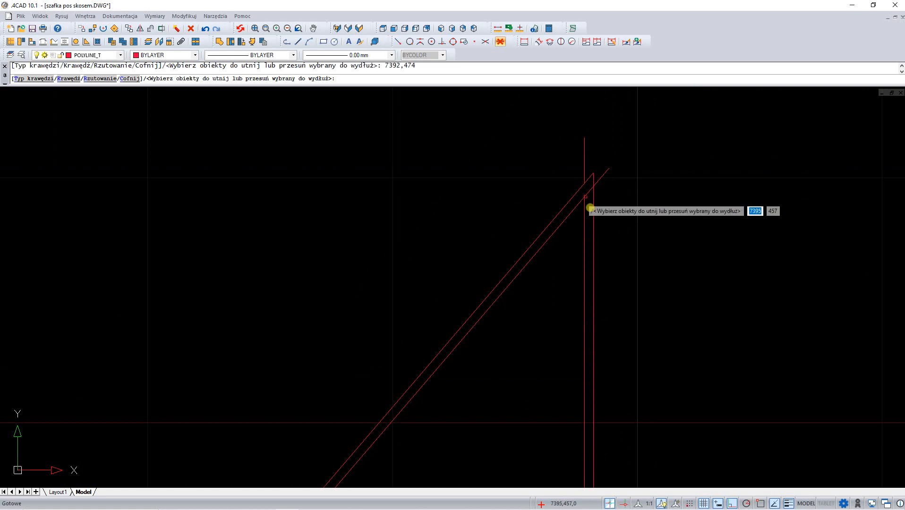
{"action": "scroll", "coordinate": [588, 203], "scroll_direction": "down", "scroll_amount": 4}
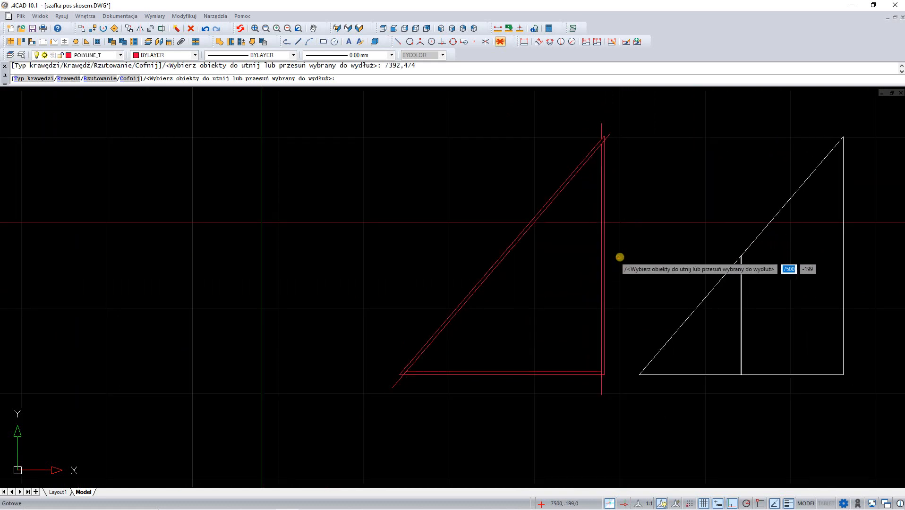
{"action": "key", "text": "Escape"}
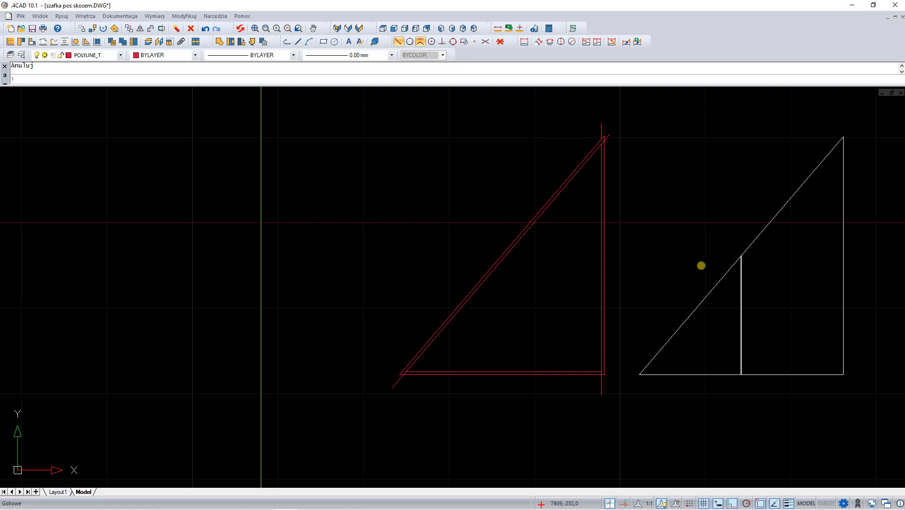
Create the bottom panel between the two horizontal lines as a podest custom element, with layer name "wieniec" and height 180.
{"action": "scroll", "coordinate": [640, 369], "scroll_direction": "up", "scroll_amount": 2}
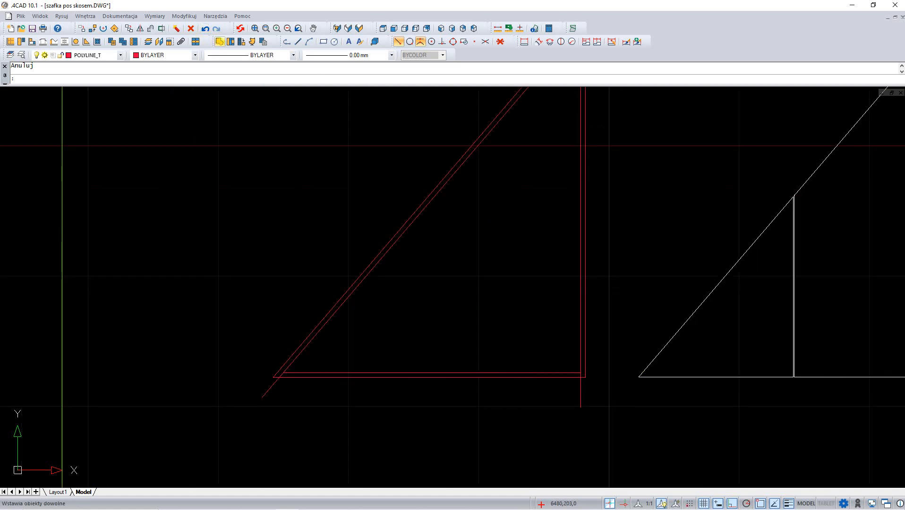
{"action": "left_click", "coordinate": [220, 42]}
{"action": "scroll", "coordinate": [459, 423], "scroll_direction": "up", "scroll_amount": 1}
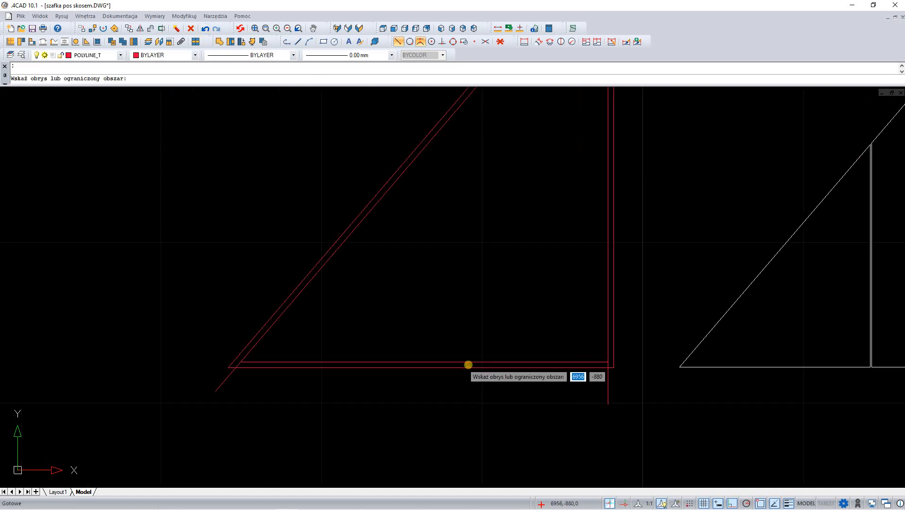
{"action": "left_click", "coordinate": [466, 365]}
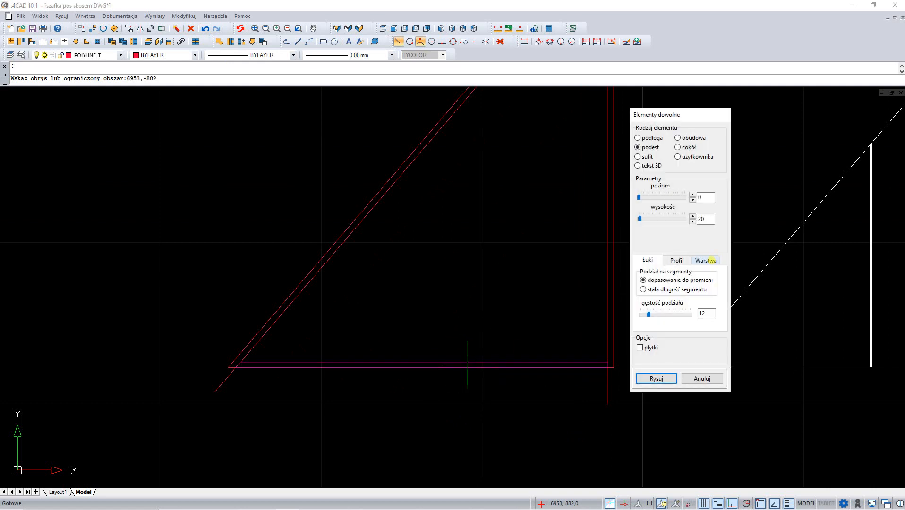
{"action": "left_click", "coordinate": [705, 260]}
{"action": "double_click", "coordinate": [684, 295]}
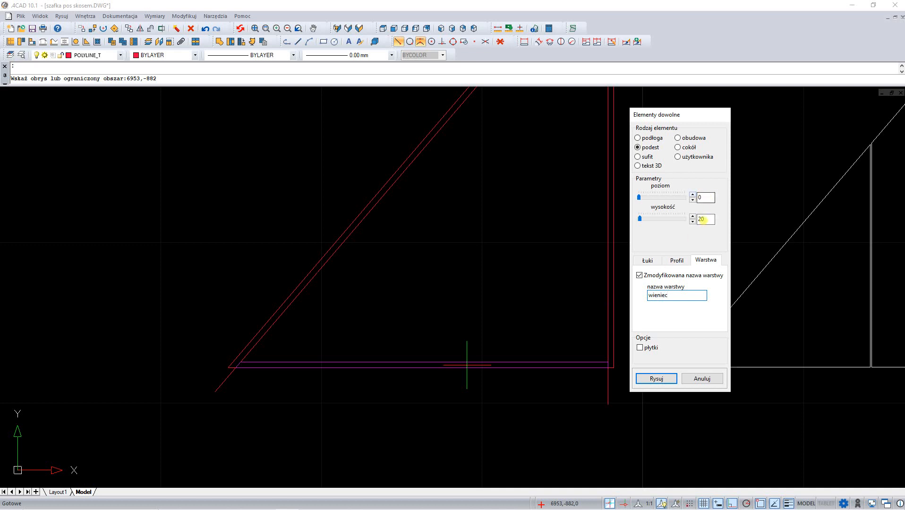
{"action": "double_click", "coordinate": [702, 219]}
{"action": "left_click", "coordinate": [663, 377]}
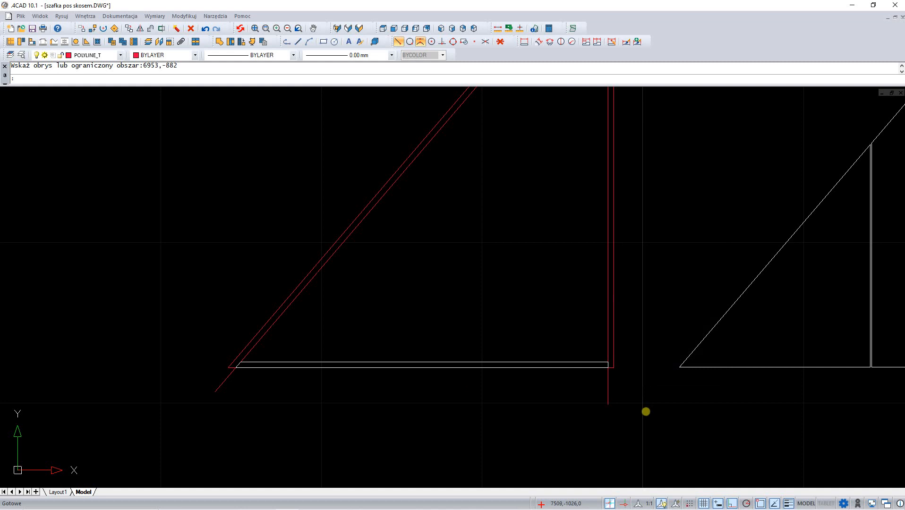
Create the vertical side panel between the two vertical lines as a podest element with layer name "bok" and height 180.
{"action": "key", "text": "Return"}
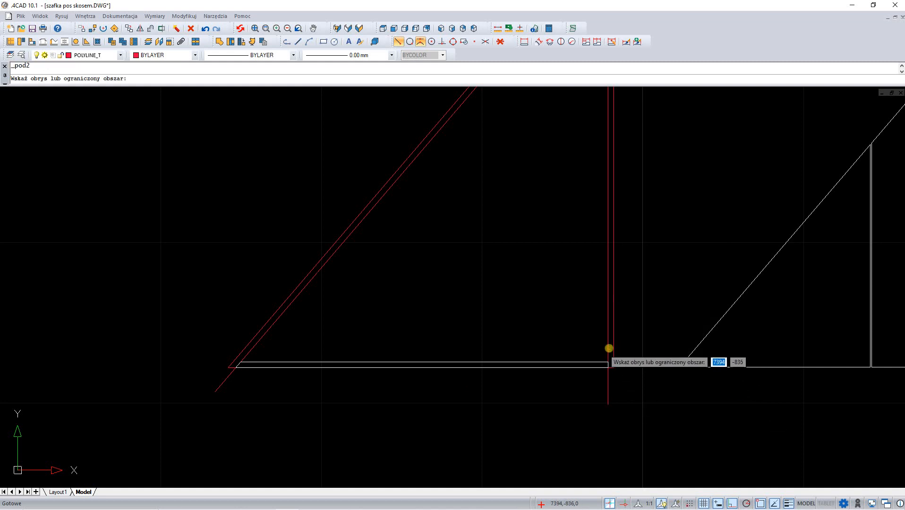
{"action": "left_click", "coordinate": [611, 354]}
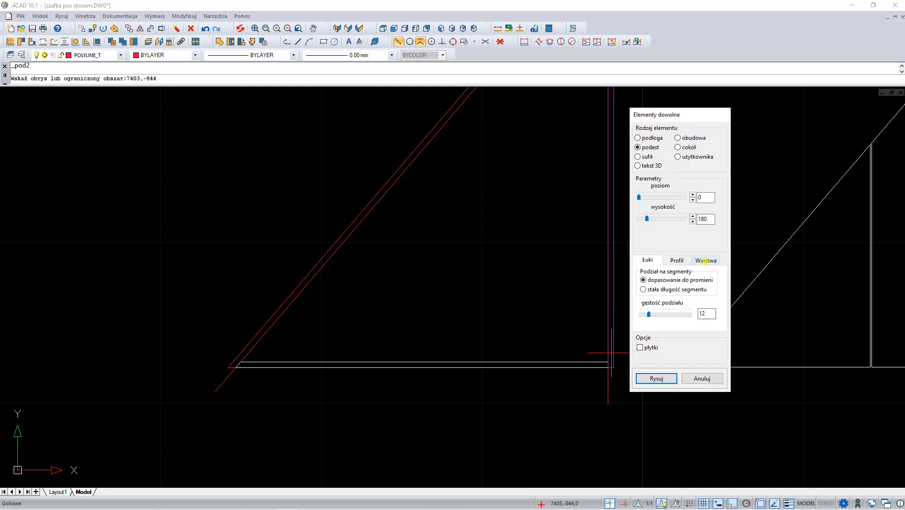
{"action": "left_click", "coordinate": [705, 261]}
{"action": "type", "text": "bok"}
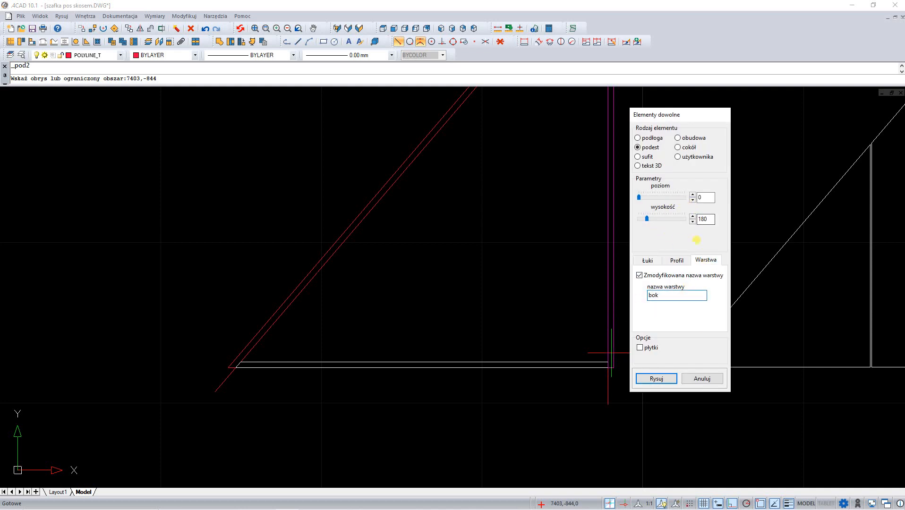
{"action": "left_click", "coordinate": [656, 378]}
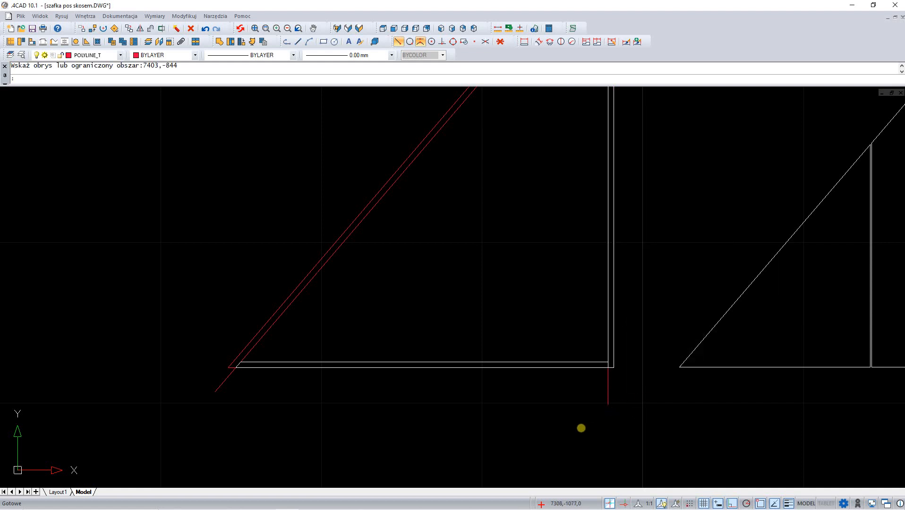
Create the sloped panel between the two slanted lines as a podest element with height 180.
{"action": "key", "text": "Return"}
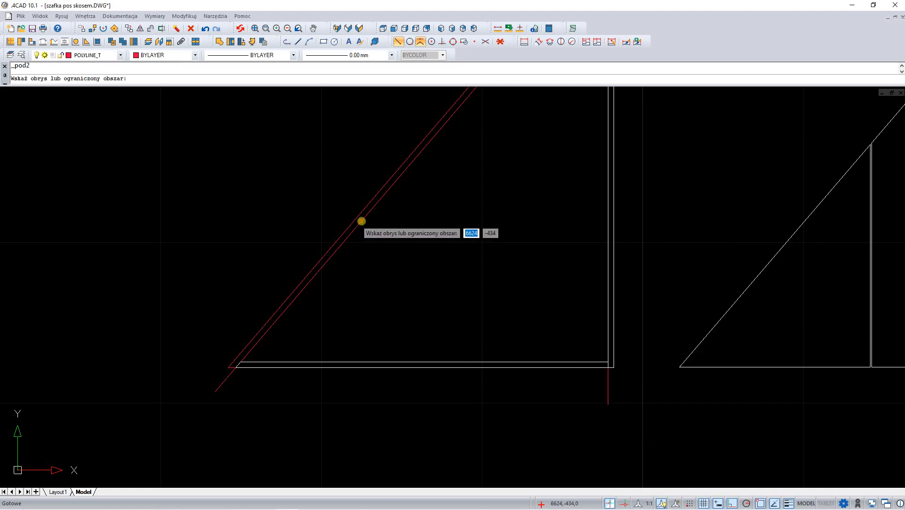
{"action": "left_click", "coordinate": [359, 219]}
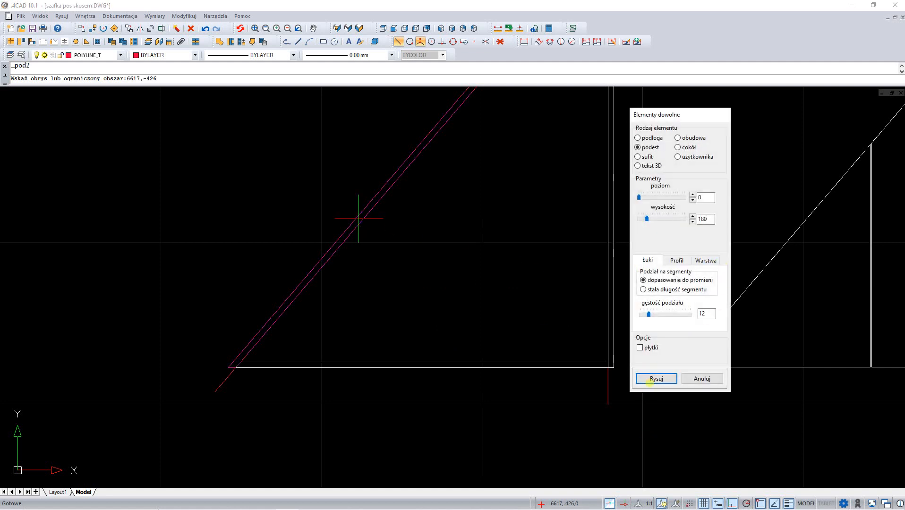
{"action": "left_click", "coordinate": [655, 379]}
Hide the technical lines to check the three panels alone, and show the lines again.
{"action": "scroll", "coordinate": [460, 428], "scroll_direction": "down", "scroll_amount": 4}
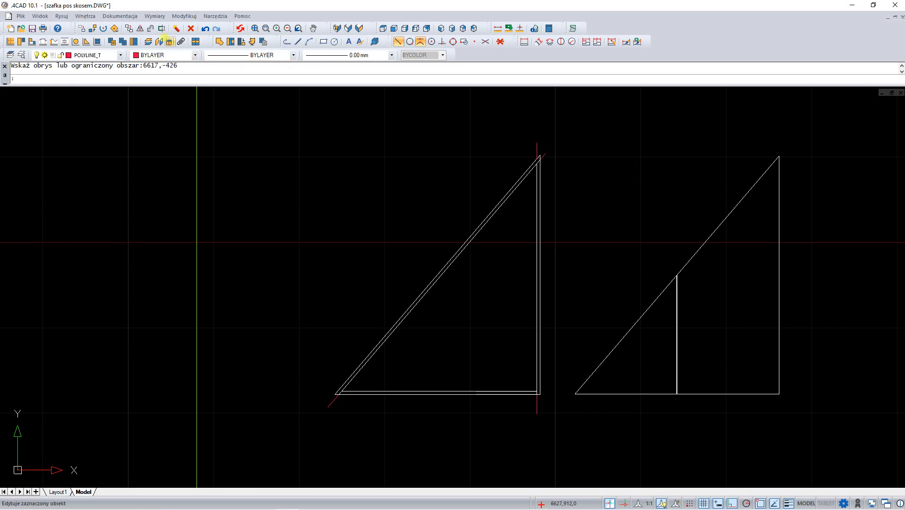
{"action": "left_click", "coordinate": [147, 41]}
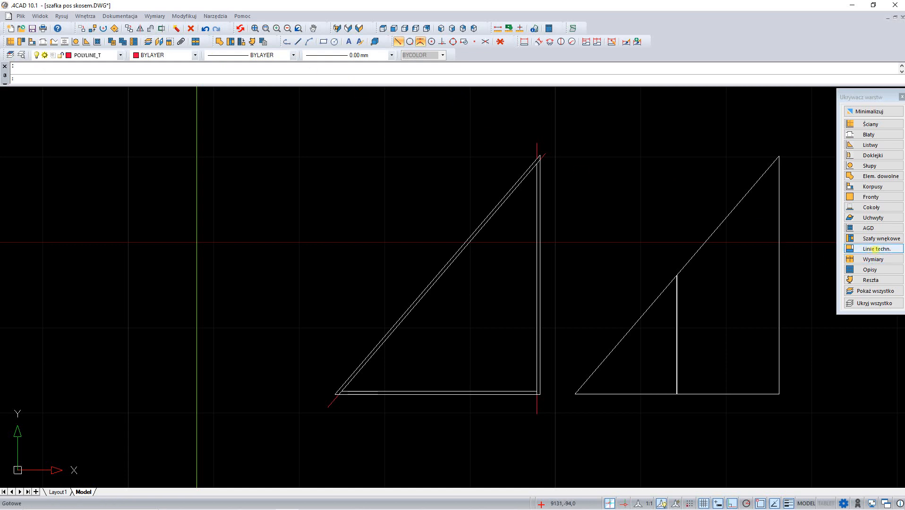
{"action": "left_click", "coordinate": [875, 248]}
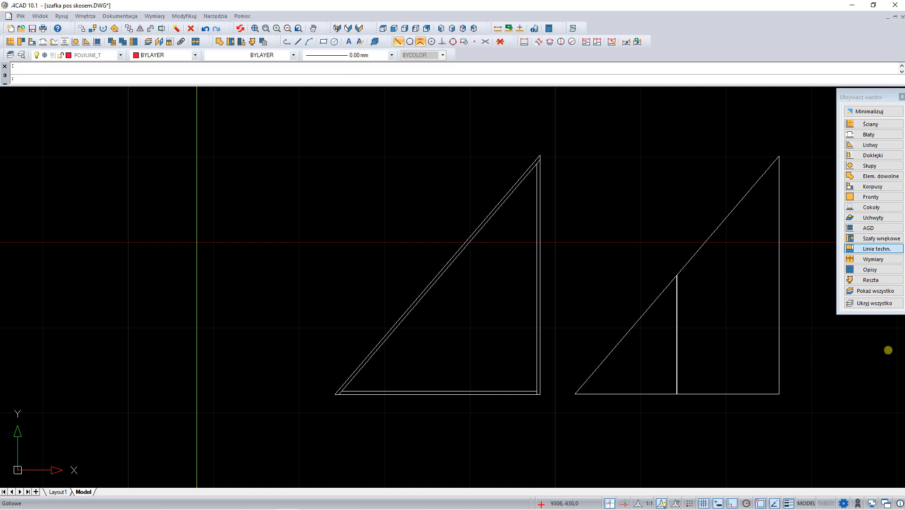
{"action": "left_click", "coordinate": [874, 248]}
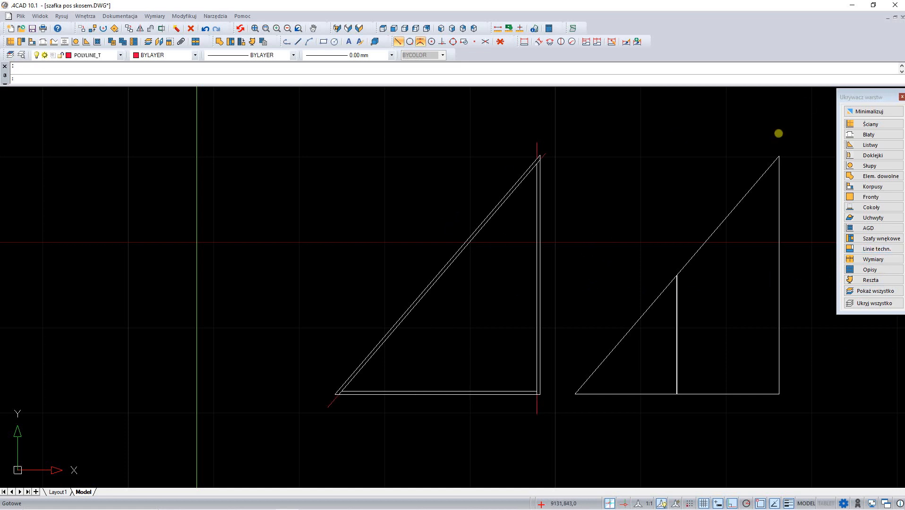
Move the sloped, vertical and bottom panels together 1400 along the X axis onto the cabinet fronts.
{"action": "left_click", "coordinate": [505, 198]}
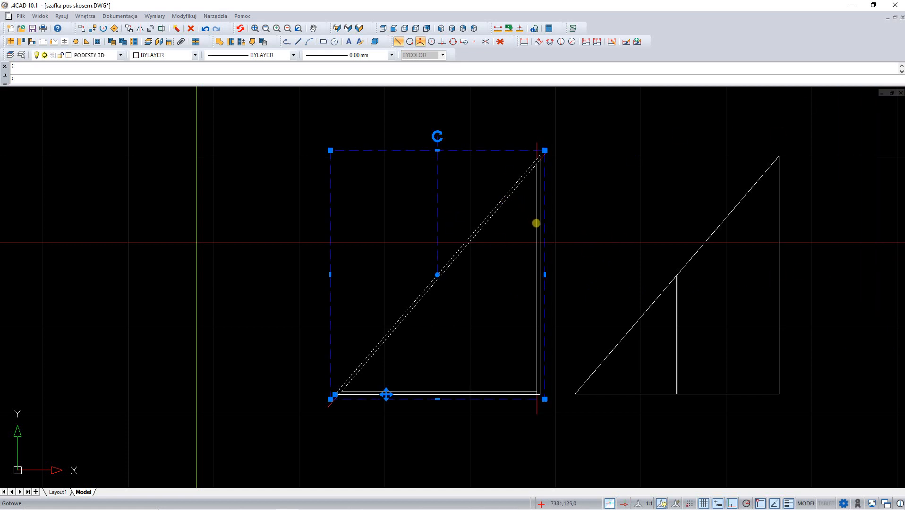
{"action": "left_click", "coordinate": [537, 223]}
{"action": "left_click", "coordinate": [487, 392]}
{"action": "right_click", "coordinate": [483, 448]}
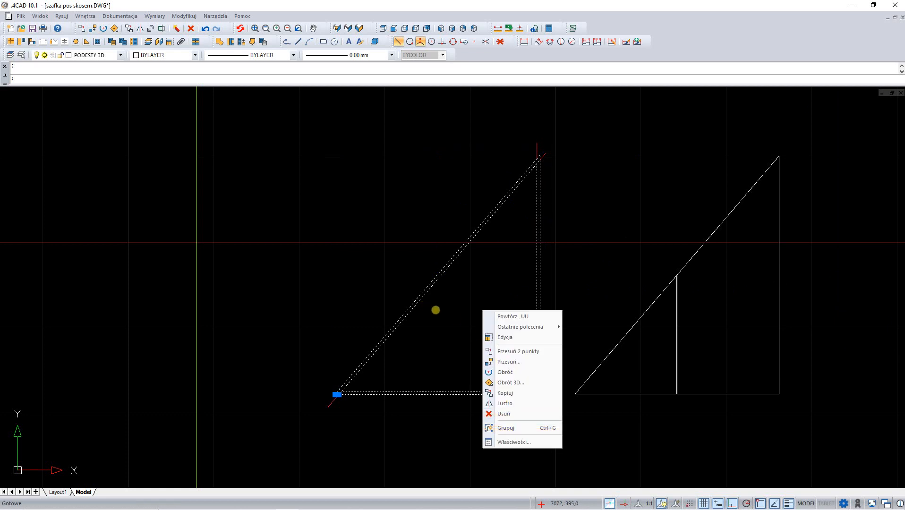
{"action": "left_click", "coordinate": [501, 363]}
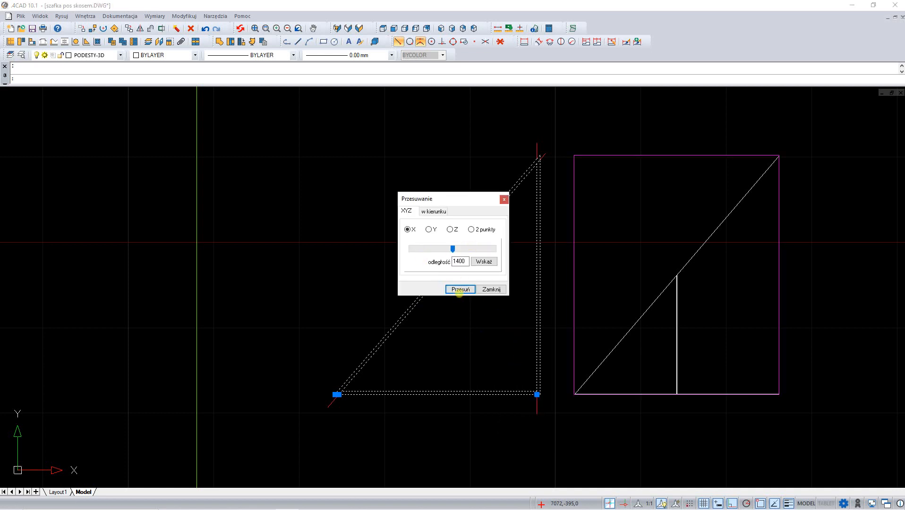
{"action": "left_click", "coordinate": [460, 290]}
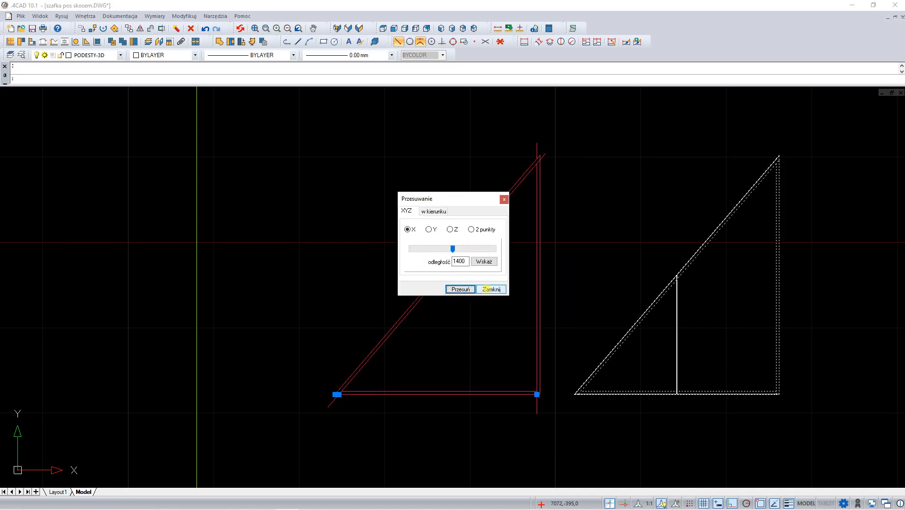
{"action": "left_click", "coordinate": [491, 289]}
Group the two cabinet fronts and the three body panels into one object.
{"action": "left_click_drag", "start_coordinate": [787, 420], "coordinate": [609, 144]}
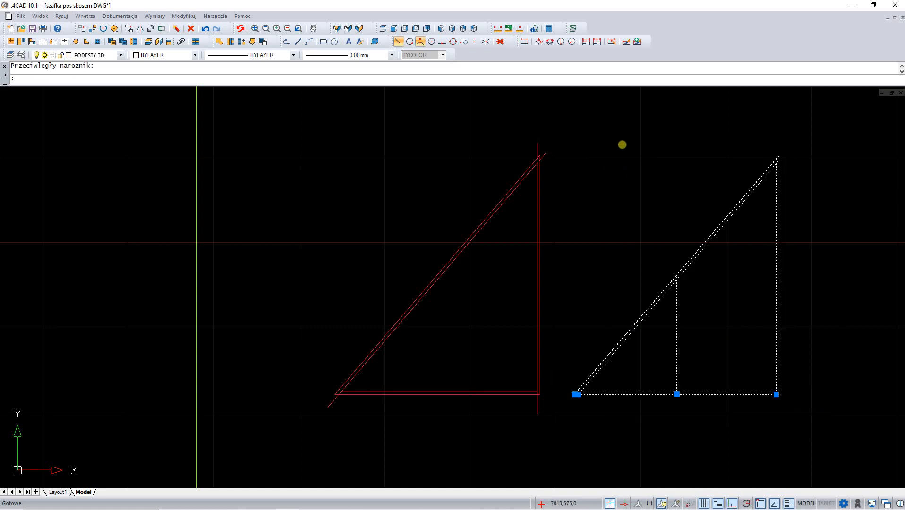
{"action": "right_click", "coordinate": [622, 144]}
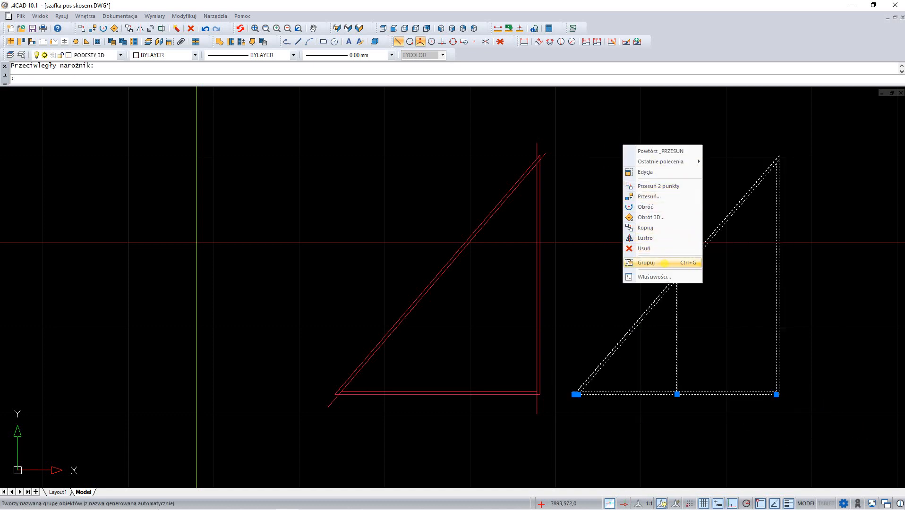
{"action": "left_click", "coordinate": [664, 263]}
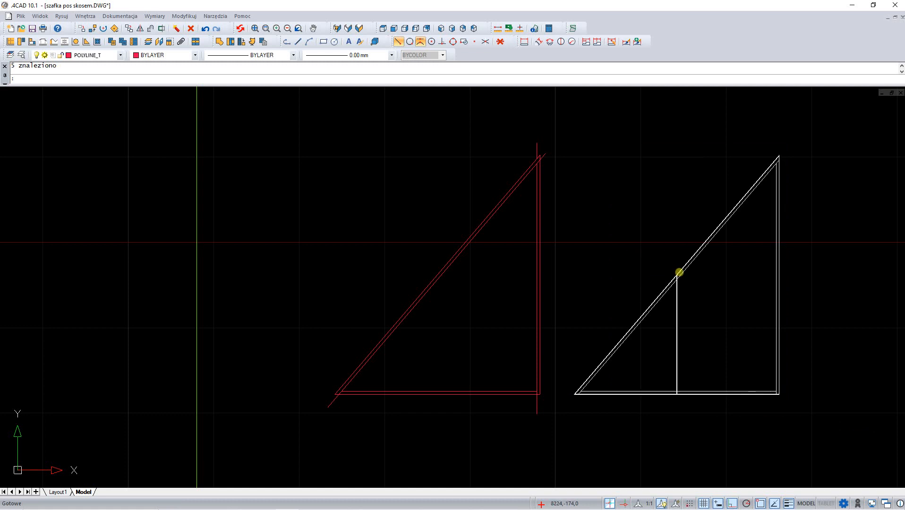
Rotate the grouped triangular cabinet 90 degrees in 3D about the X axis.
{"action": "left_click", "coordinate": [679, 272]}
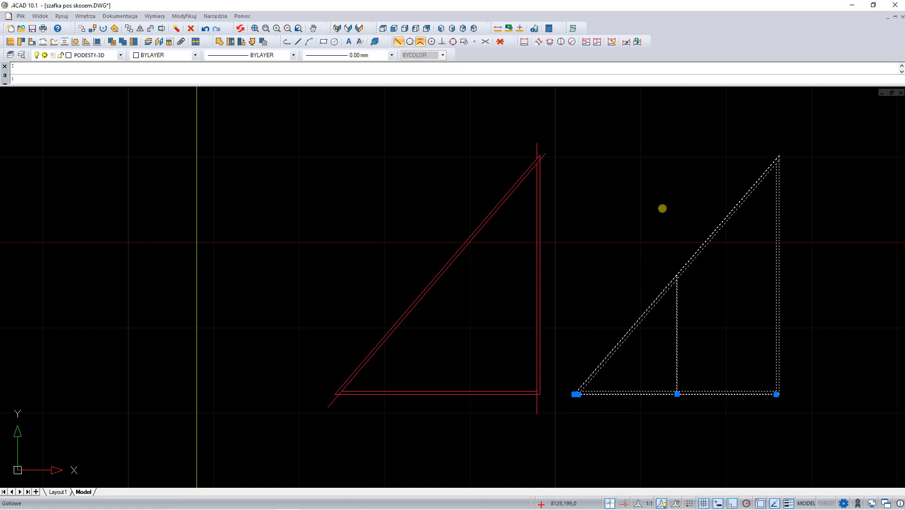
{"action": "right_click", "coordinate": [662, 208]}
{"action": "left_click", "coordinate": [703, 281]}
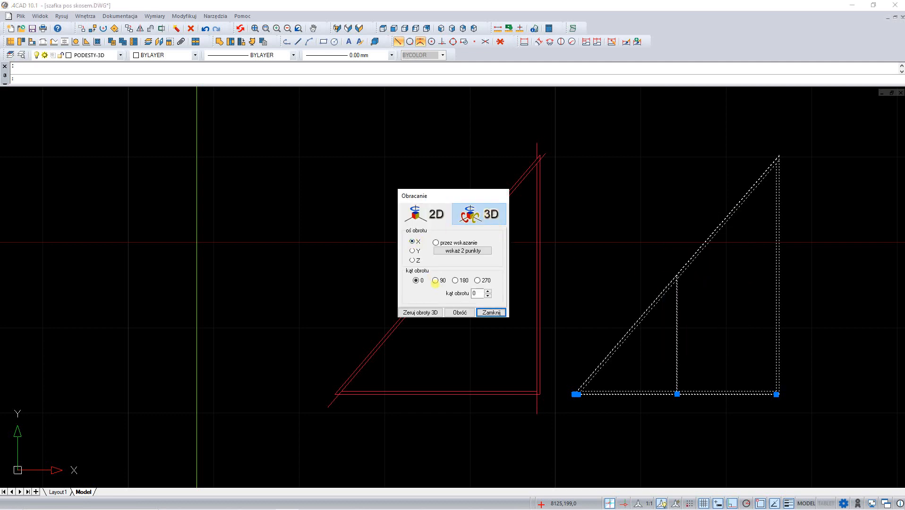
{"action": "left_click", "coordinate": [435, 281]}
{"action": "left_click", "coordinate": [459, 312]}
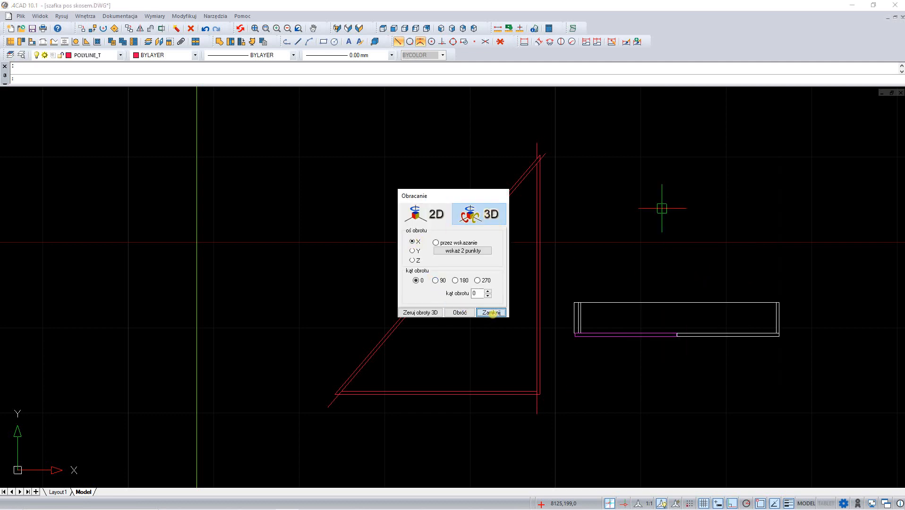
{"action": "left_click", "coordinate": [492, 313]}
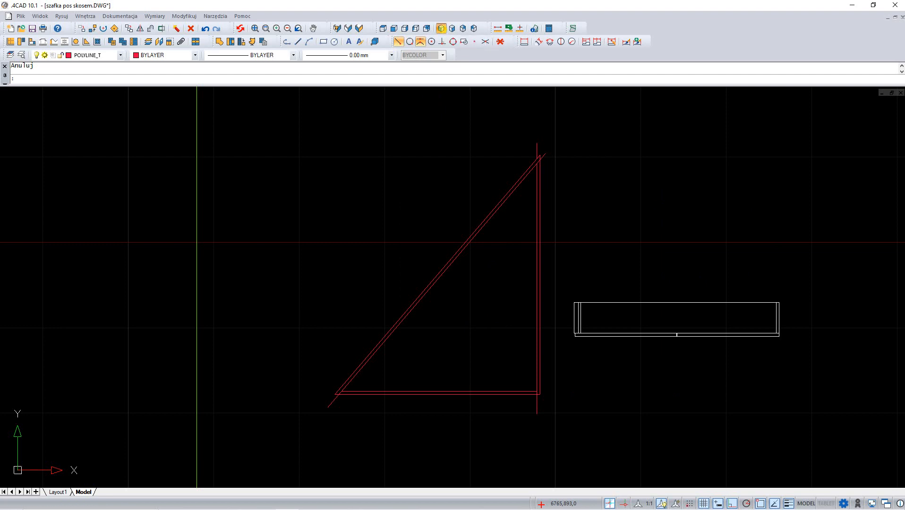
In an isometric view, move the cabinet group by two points from its rear apex to the rear top corner of the upper cabinet.
{"action": "left_click", "coordinate": [440, 28]}
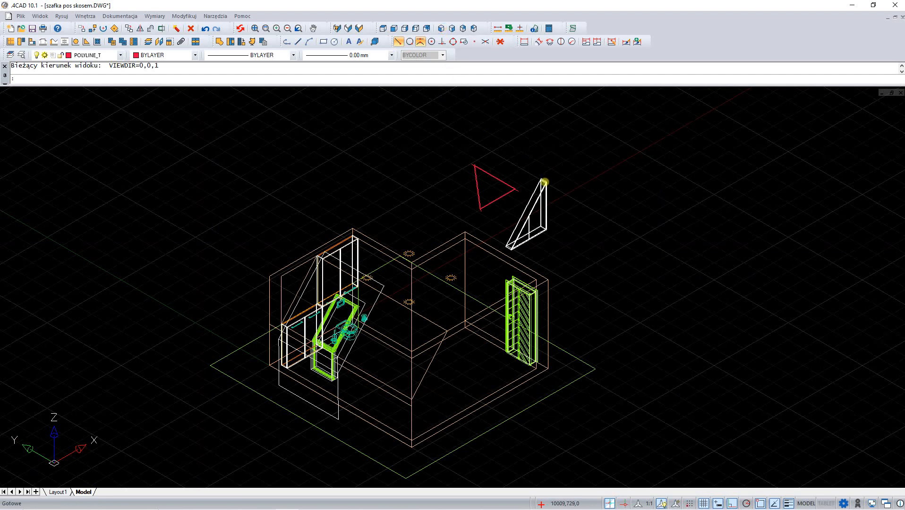
{"action": "left_click", "coordinate": [544, 182]}
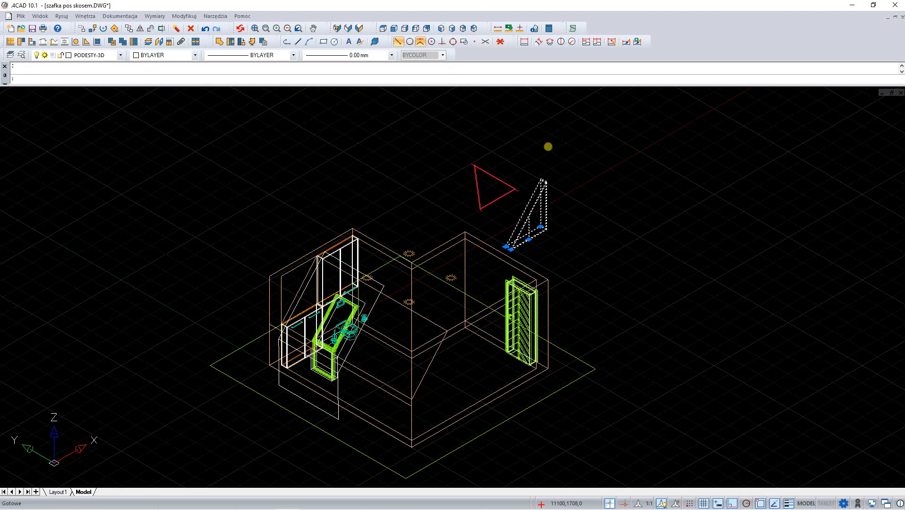
{"action": "right_click", "coordinate": [547, 146]}
{"action": "left_click", "coordinate": [578, 188]}
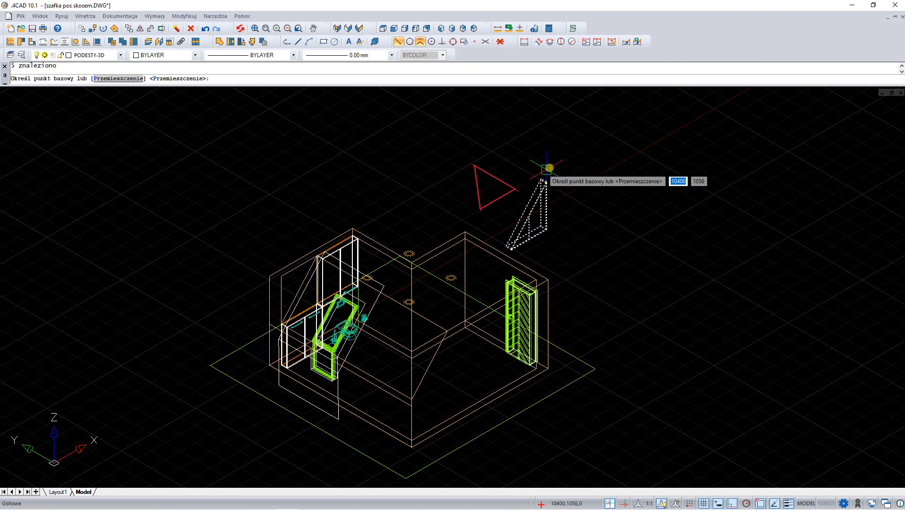
{"action": "scroll", "coordinate": [535, 182], "scroll_direction": "up", "scroll_amount": 5}
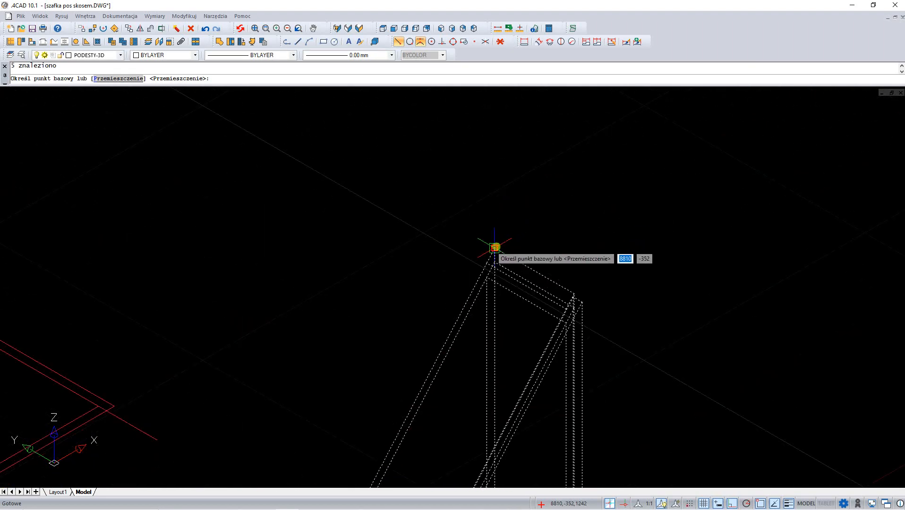
{"action": "left_click", "coordinate": [495, 248]}
{"action": "scroll", "coordinate": [545, 245], "scroll_direction": "down", "scroll_amount": 6}
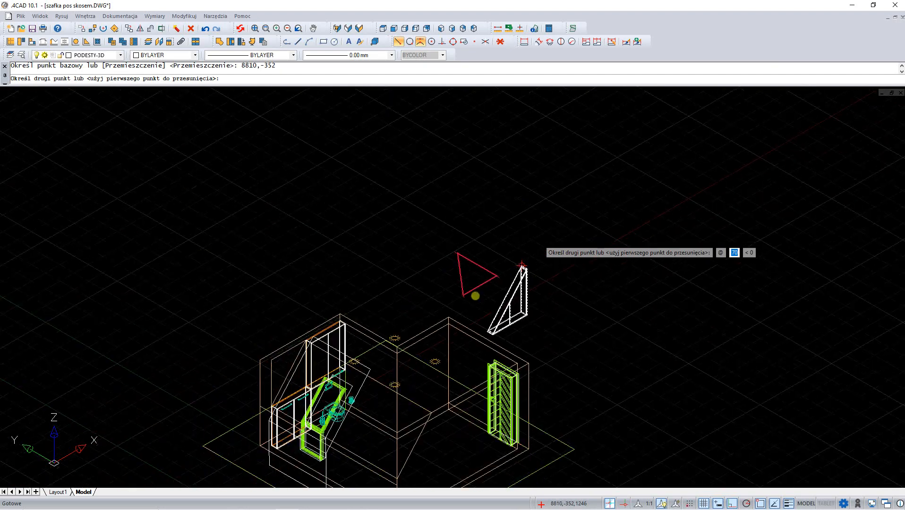
{"action": "scroll", "coordinate": [323, 347], "scroll_direction": "up", "scroll_amount": 8}
{"action": "scroll", "coordinate": [280, 327], "scroll_direction": "up", "scroll_amount": 3}
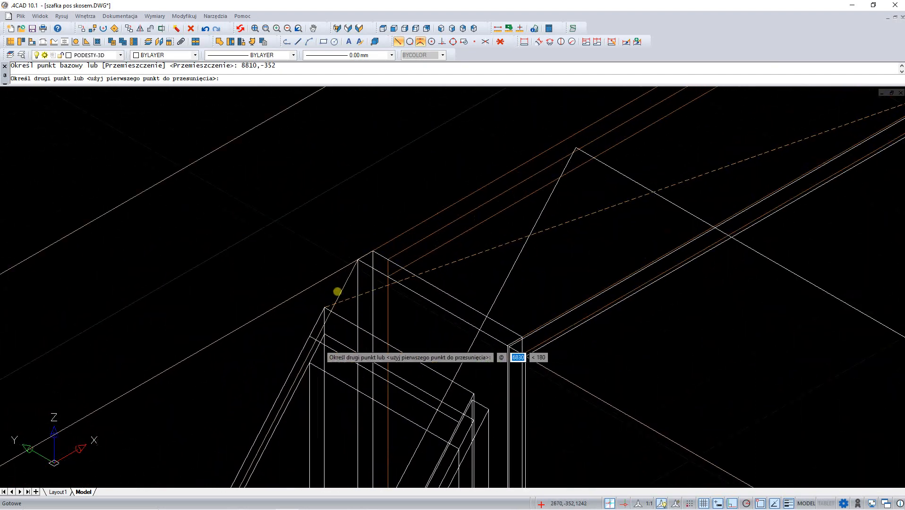
{"action": "left_click", "coordinate": [357, 260]}
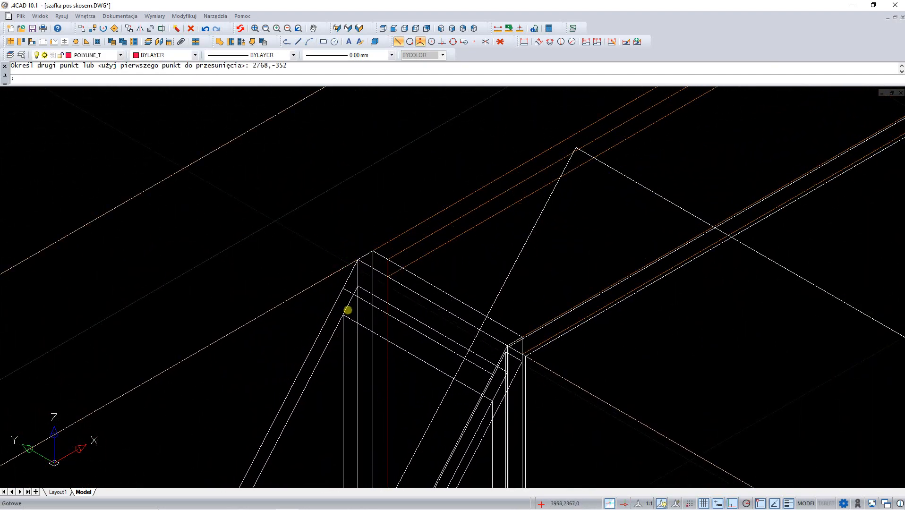
Open the project in the CAD Decor PRO visualization.
{"action": "scroll", "coordinate": [354, 263], "scroll_direction": "down", "scroll_amount": 3}
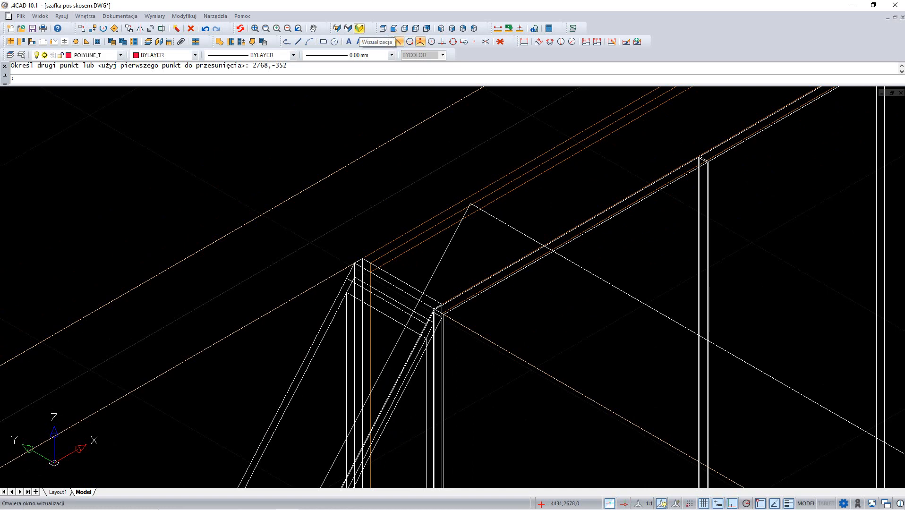
{"action": "left_click", "coordinate": [358, 29]}
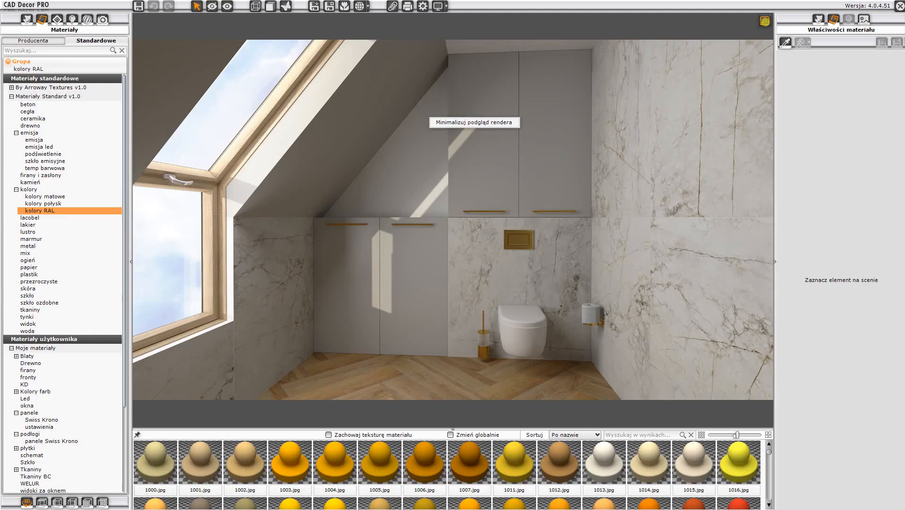
Minimize the render preview to return to the editable 3D scene.
{"action": "left_click", "coordinate": [765, 21]}
{"action": "scroll", "coordinate": [370, 230], "scroll_direction": "up", "scroll_amount": 4}
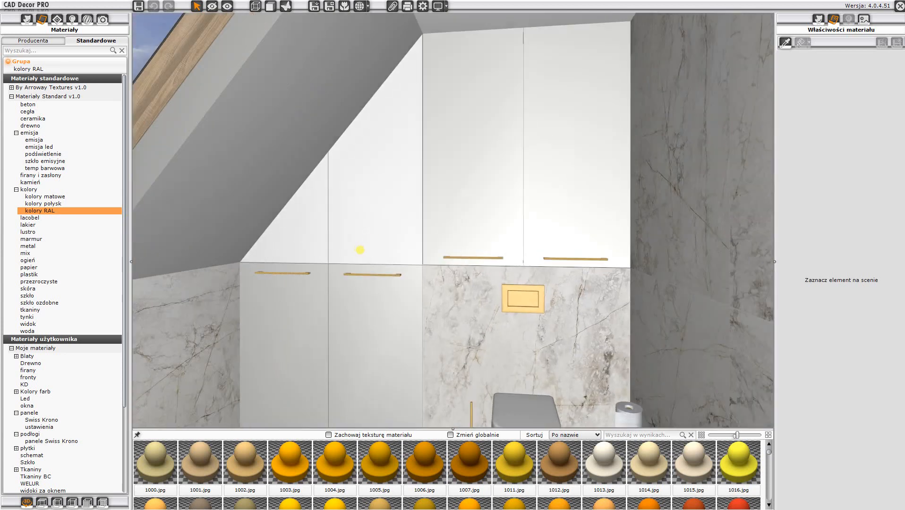
{"action": "scroll", "coordinate": [360, 249], "scroll_direction": "up", "scroll_amount": 5}
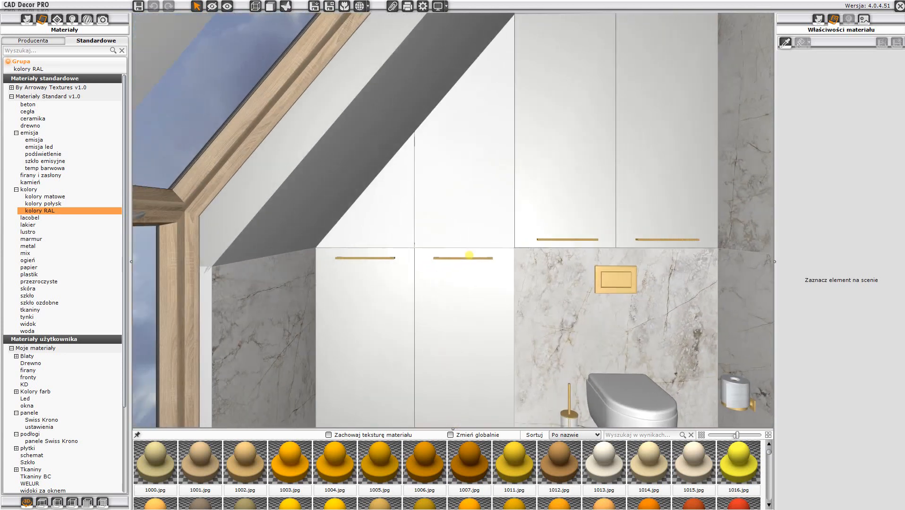
{"action": "scroll", "coordinate": [469, 255], "scroll_direction": "up", "scroll_amount": 3}
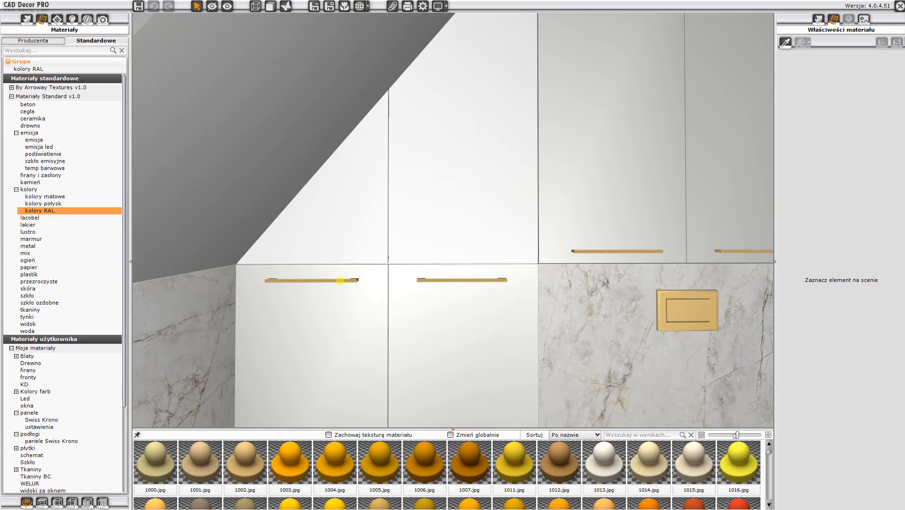
Duplicate both handles of the lower cabinet together and move the copies up to the base of the triangular cabinet's fronts.
{"action": "left_click", "coordinate": [818, 19]}
{"action": "left_click", "coordinate": [438, 229]}
{"action": "left_click", "coordinate": [352, 280]}
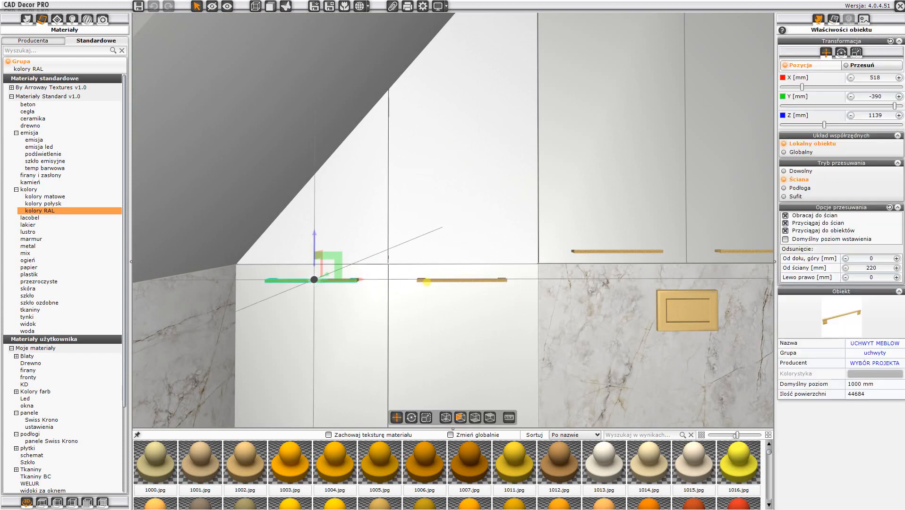
{"action": "left_click", "coordinate": [427, 281], "text": "ctrl"}
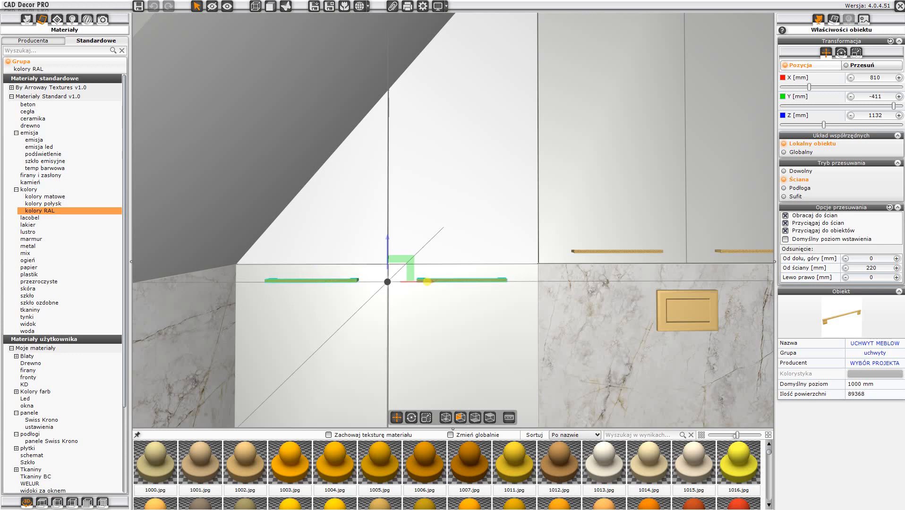
{"action": "right_click", "coordinate": [426, 281]}
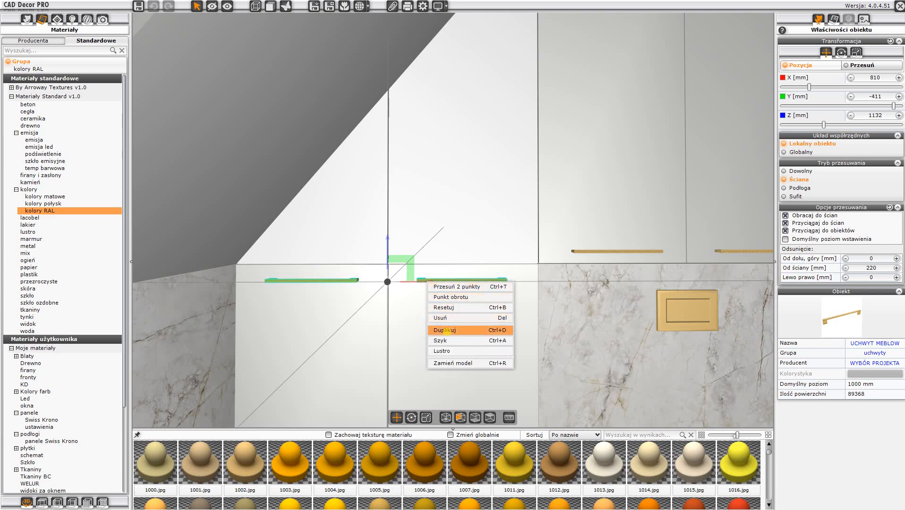
{"action": "left_click", "coordinate": [444, 330]}
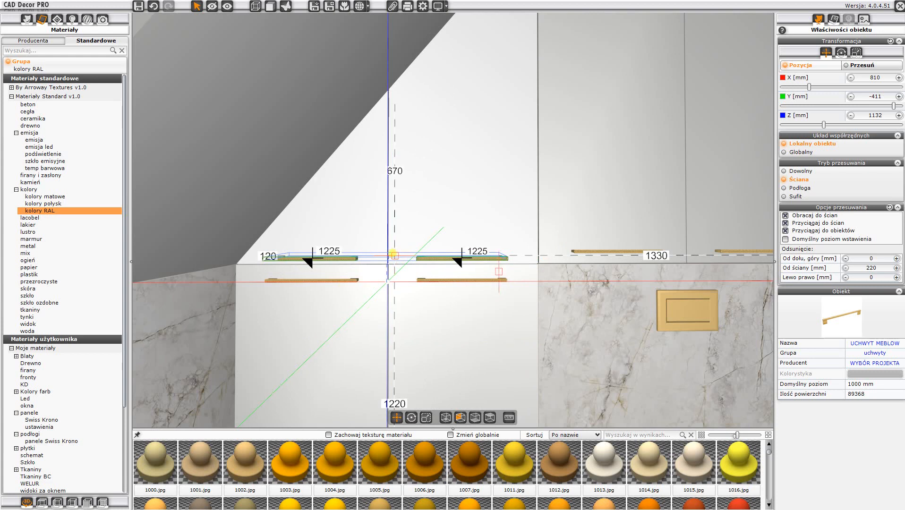
{"action": "left_click", "coordinate": [392, 254]}
Adjust the Z position of the duplicated handles to line them up with the upper cabinet's handles, and deselect them.
{"action": "left_click_drag", "start_coordinate": [425, 312], "coordinate": [413, 360]}
{"action": "left_click_drag", "start_coordinate": [415, 362], "coordinate": [425, 341]}
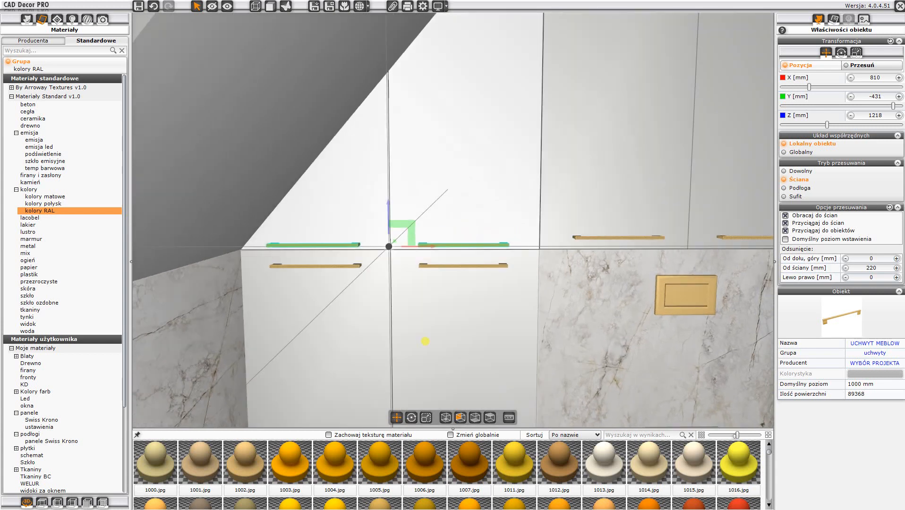
{"action": "double_click", "coordinate": [886, 117]}
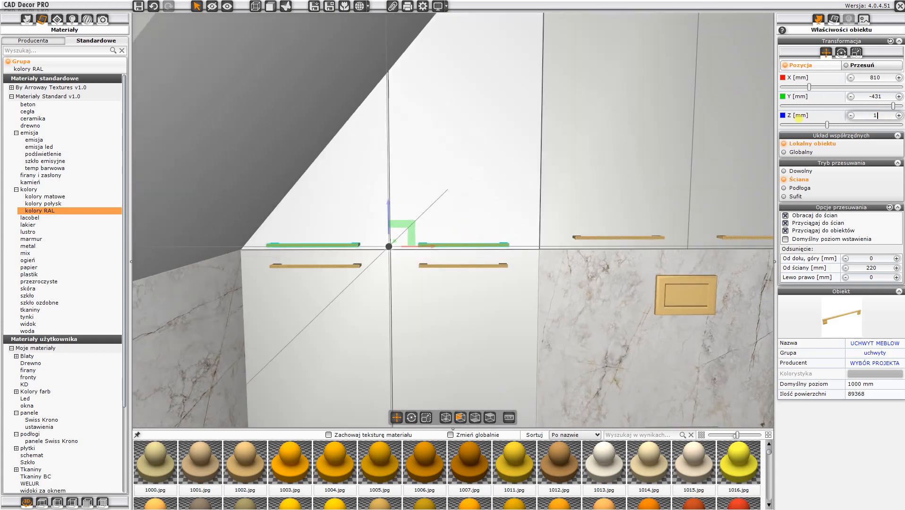
{"action": "key", "text": "Escape"}
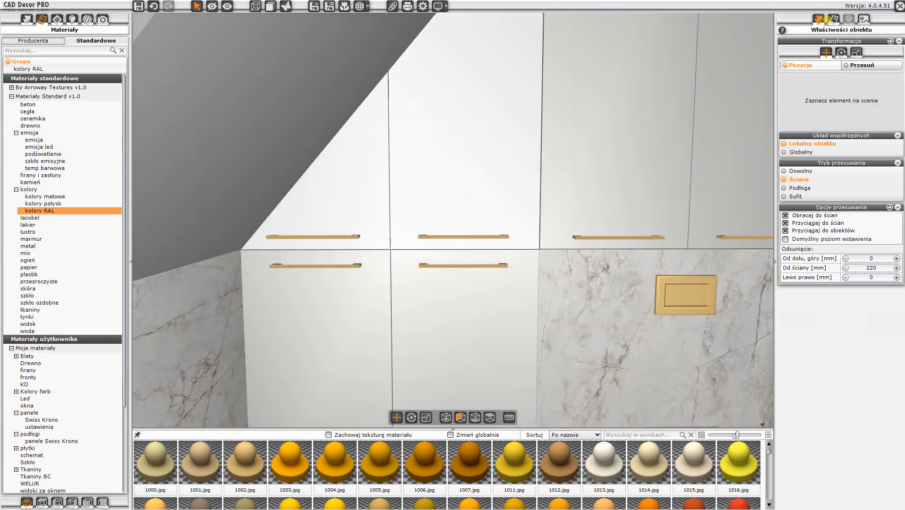
Pick up the light grey material (#CDCDCB) from the upper cabinet front and apply it to the triangular cabinet's fronts.
{"action": "left_click", "coordinate": [833, 19]}
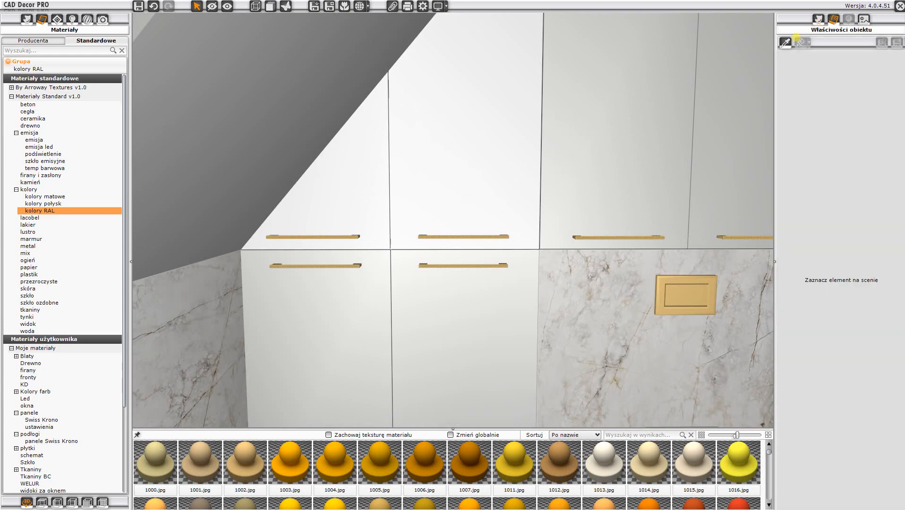
{"action": "left_click", "coordinate": [623, 93]}
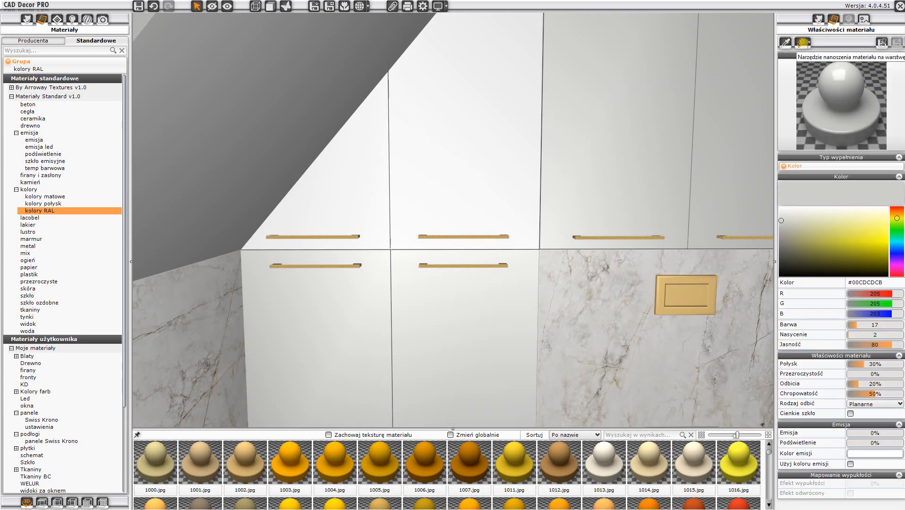
{"action": "left_click", "coordinate": [802, 43]}
{"action": "left_click", "coordinate": [456, 168]}
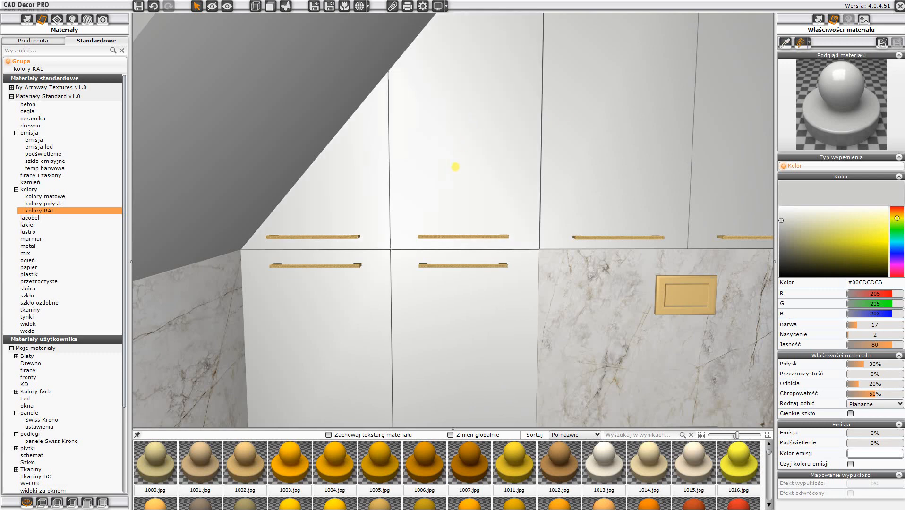
{"action": "left_click_drag", "start_coordinate": [456, 167], "coordinate": [374, 182]}
{"action": "middle_click_drag", "start_coordinate": [374, 182], "coordinate": [424, 192]}
{"action": "scroll", "coordinate": [384, 188], "scroll_direction": "up", "scroll_amount": 3}
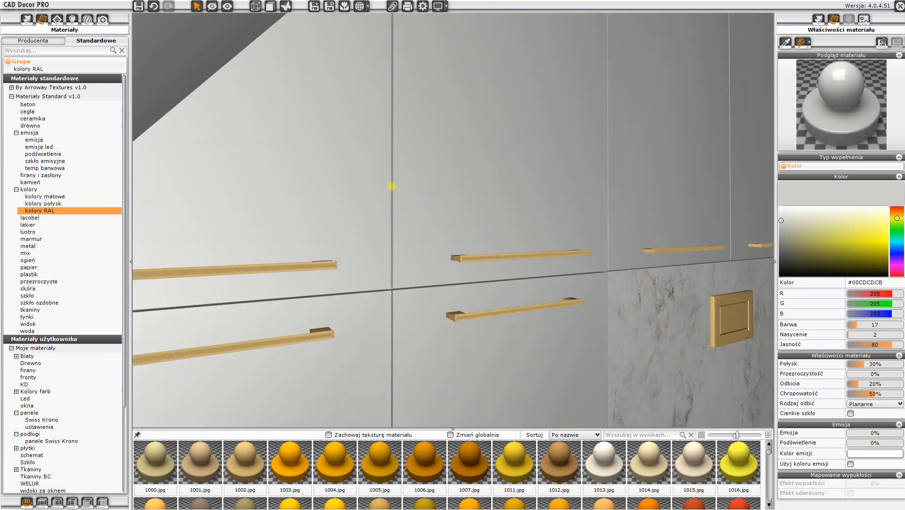
{"action": "left_click_drag", "start_coordinate": [421, 200], "coordinate": [338, 208]}
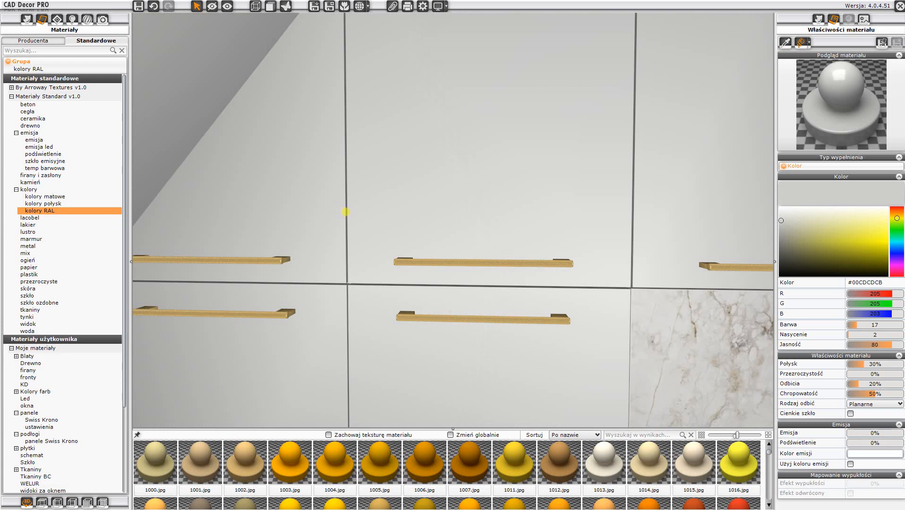
{"action": "scroll", "coordinate": [378, 206], "scroll_direction": "down", "scroll_amount": 10}
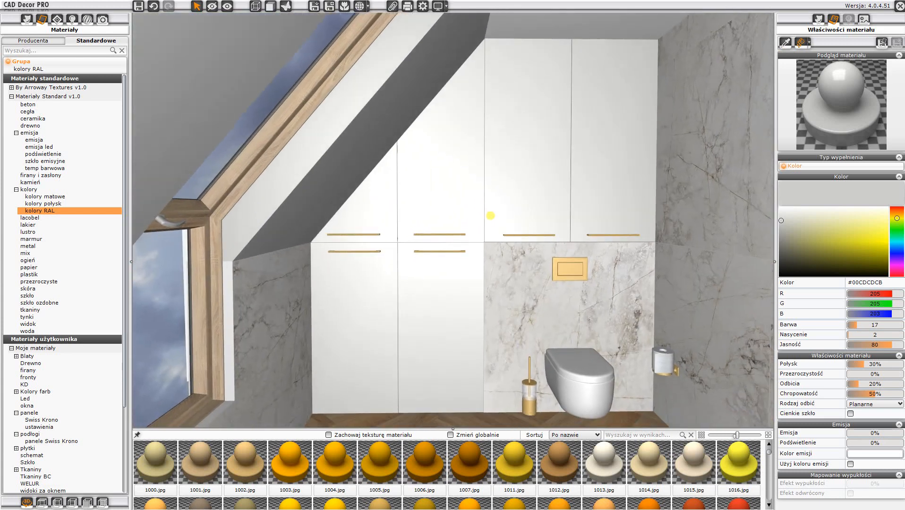